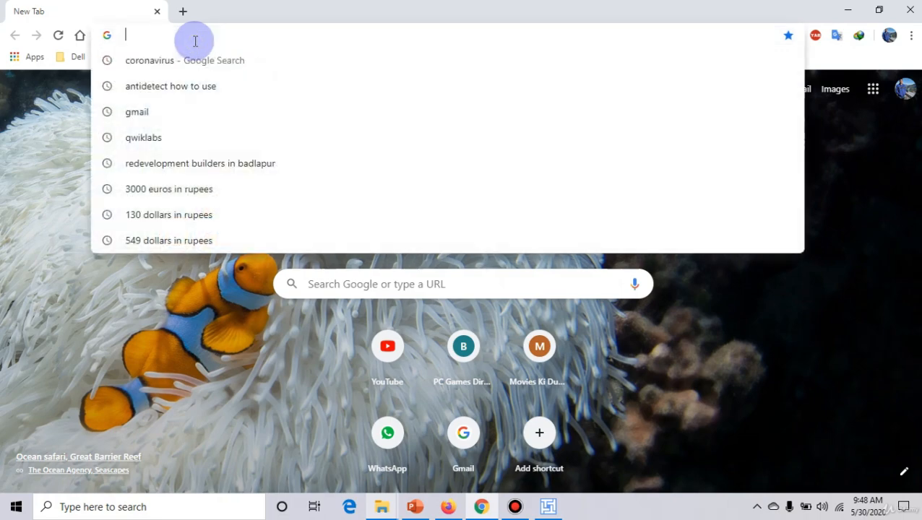
Search the web for "titanium mac address changer" and open the Technitium MAC Address Changer page at technitium.com/tmac
text(titanium mac address changer)
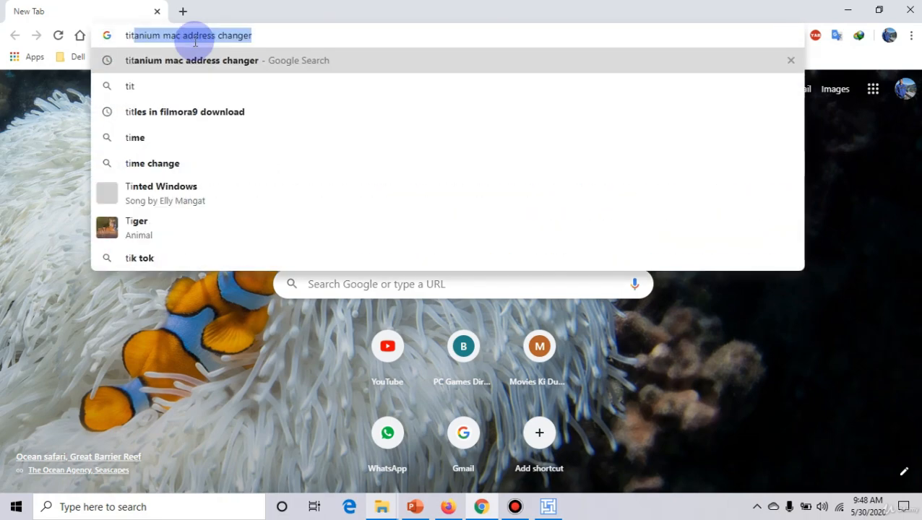
key(End)
key(Return)
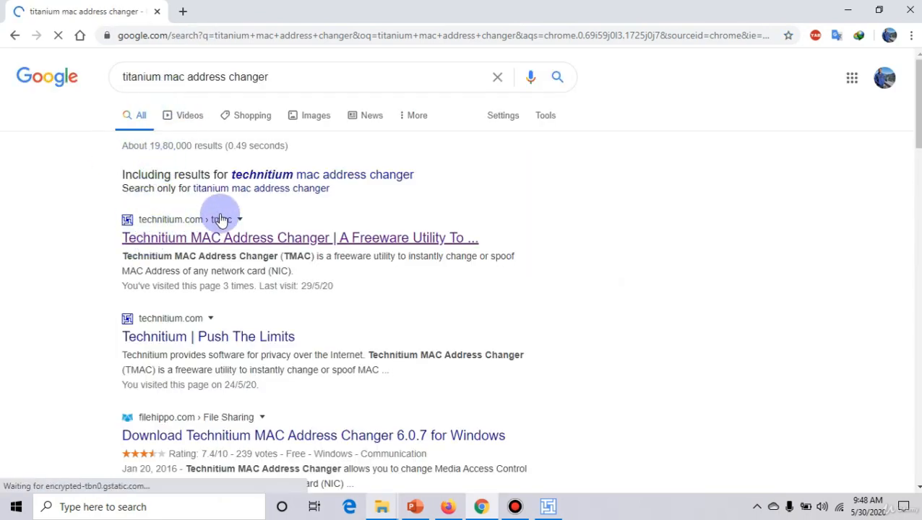
drag(81, 229, 316, 251)
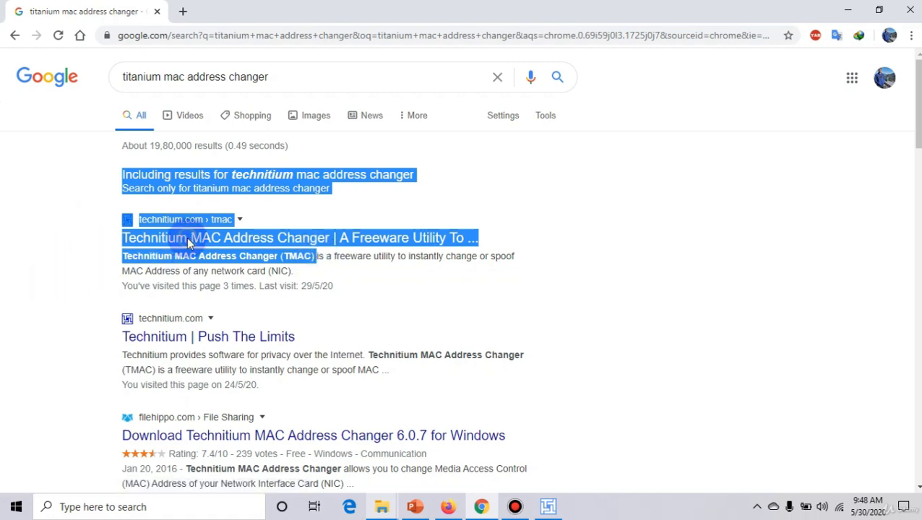
drag(190, 244, 261, 237)
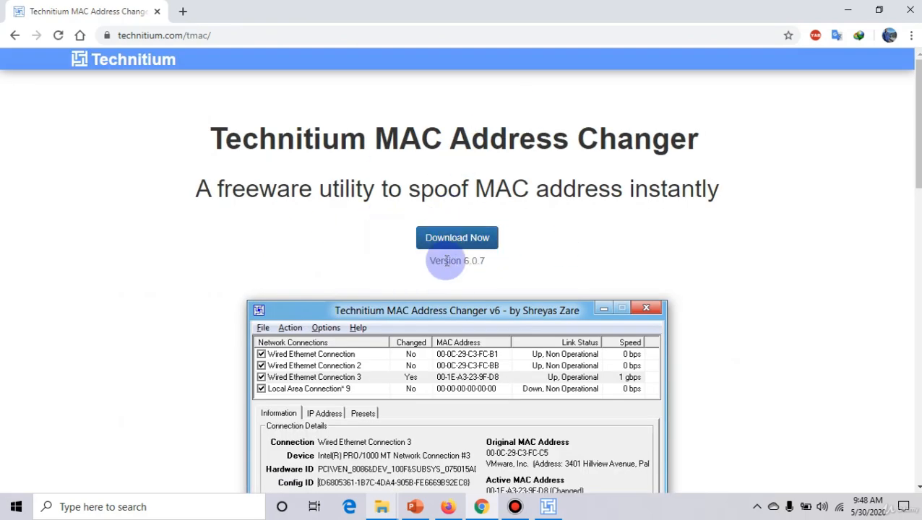
Highlight the version number beneath the download option and look over the utility's web page
drag(446, 261, 488, 257)
scroll(917, 123, down, 1)
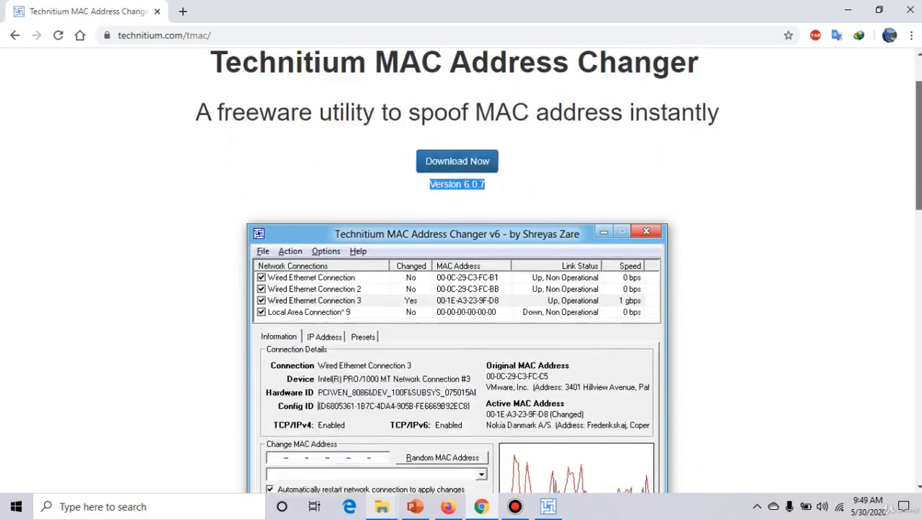
drag(916, 144, 917, 119)
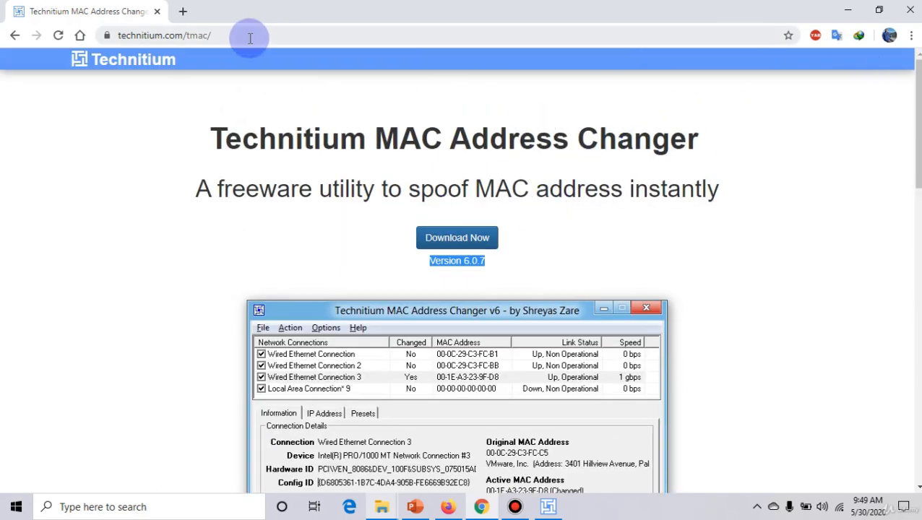
Clear the open windows from the desktop, switch to Technitium MAC Address Changer (TMAC v6), and highlight the Ethernet connection's original MAC address
click(850, 9)
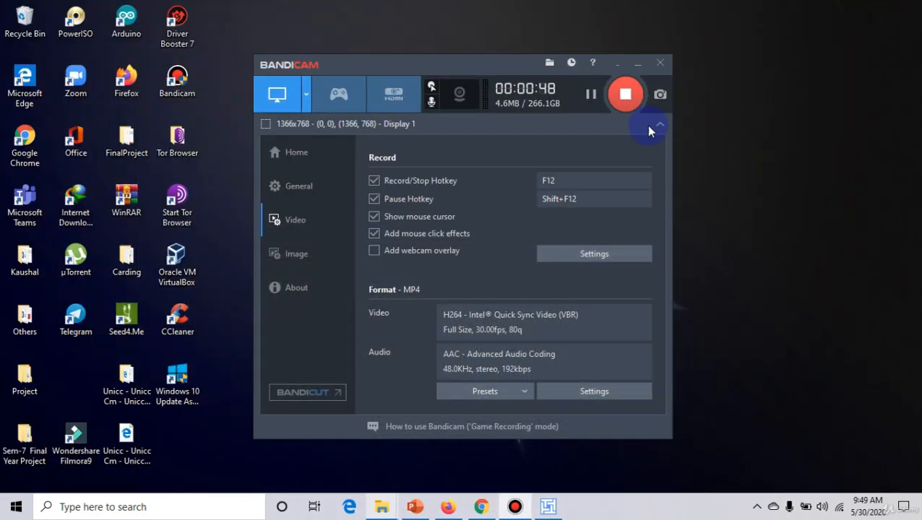
click(639, 63)
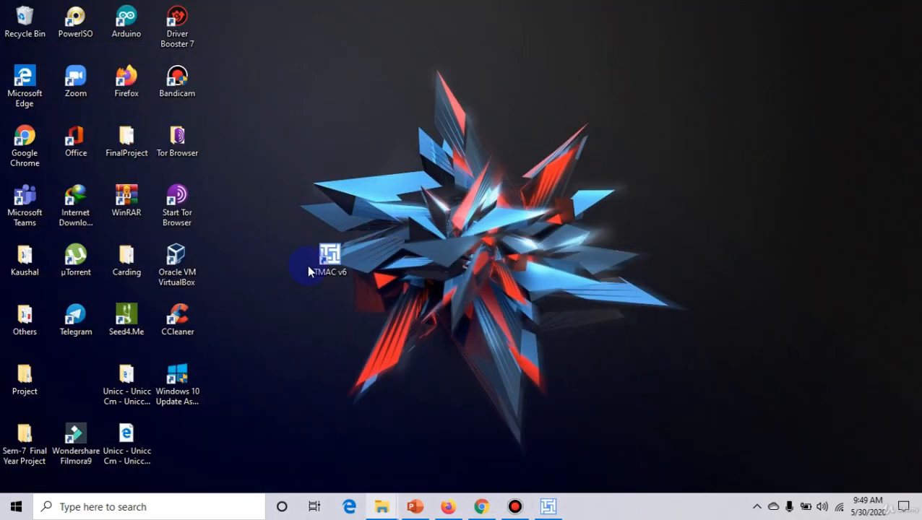
click(329, 263)
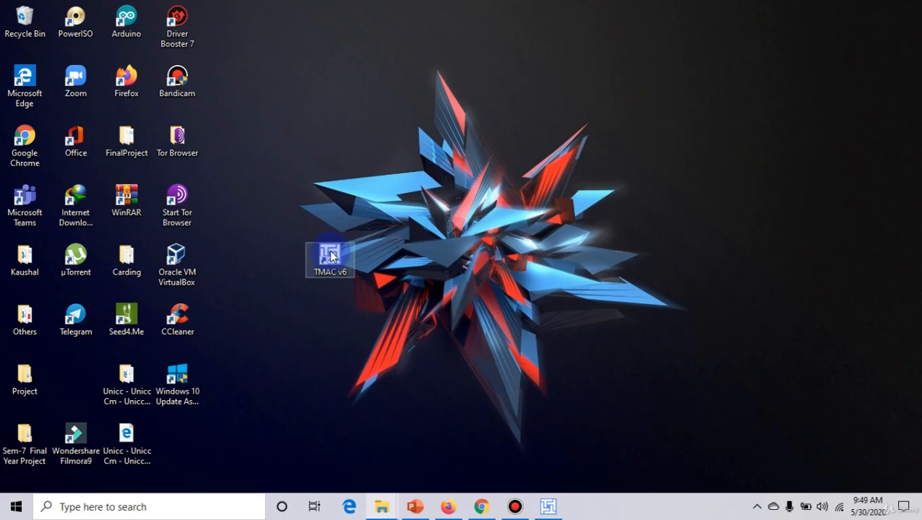
double_click(331, 255)
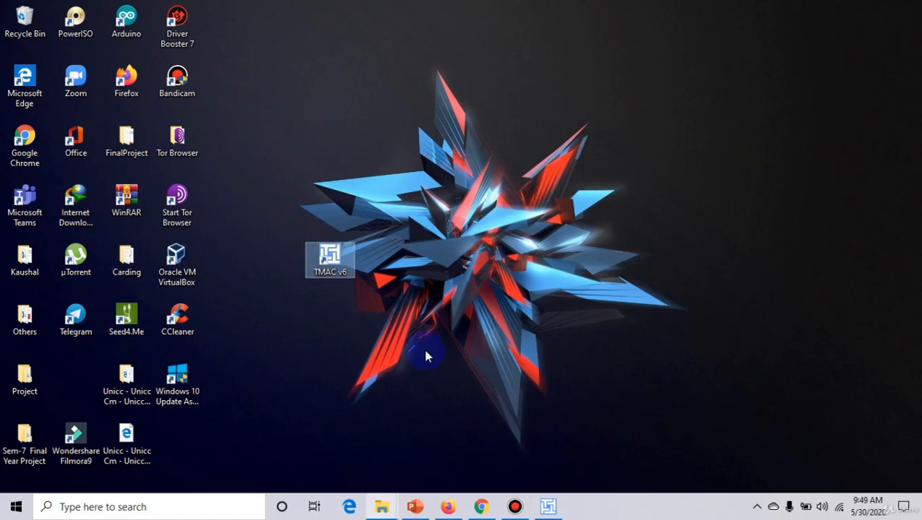
click(548, 505)
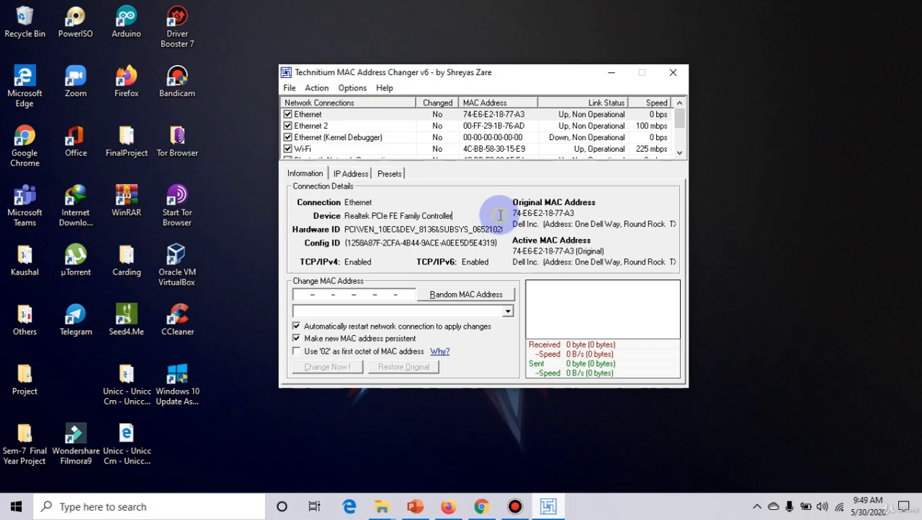
drag(513, 213, 571, 213)
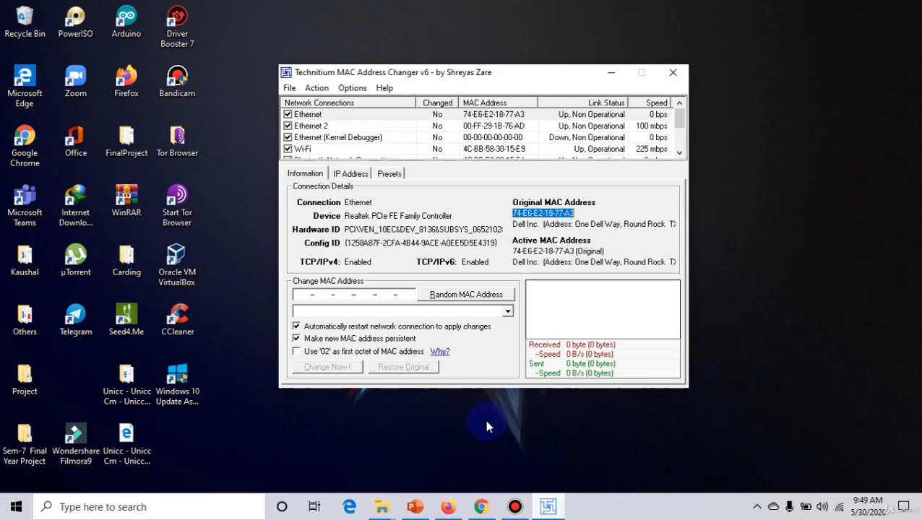
Open Control Panel through a system search and go to the adapter settings of the Network and Sharing Center
click(119, 508)
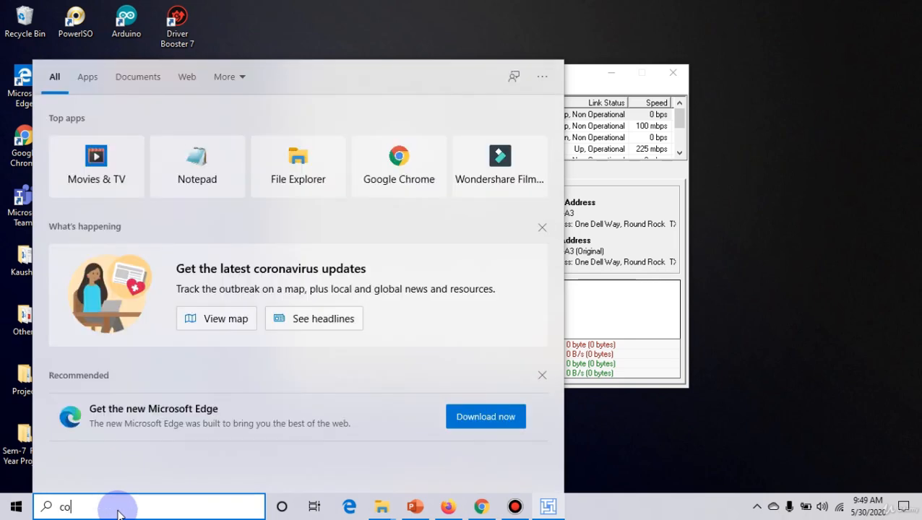
text(contro)
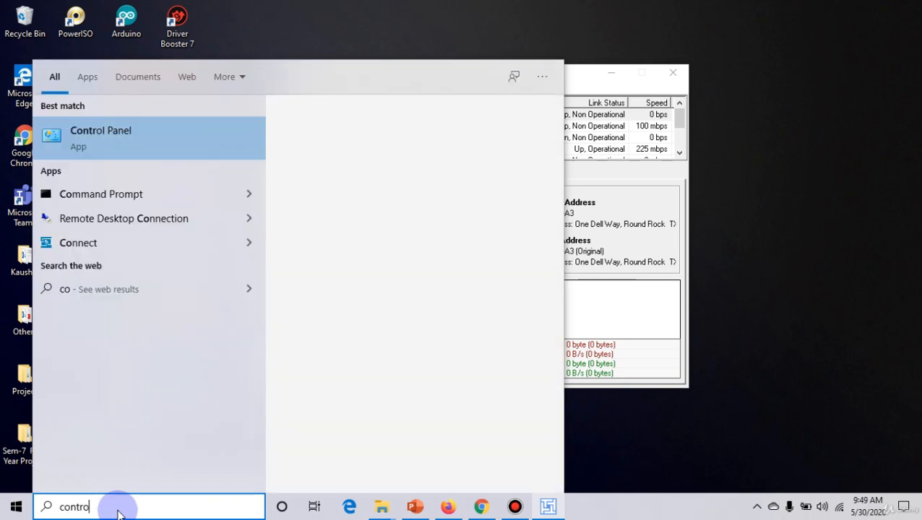
text(l panel)
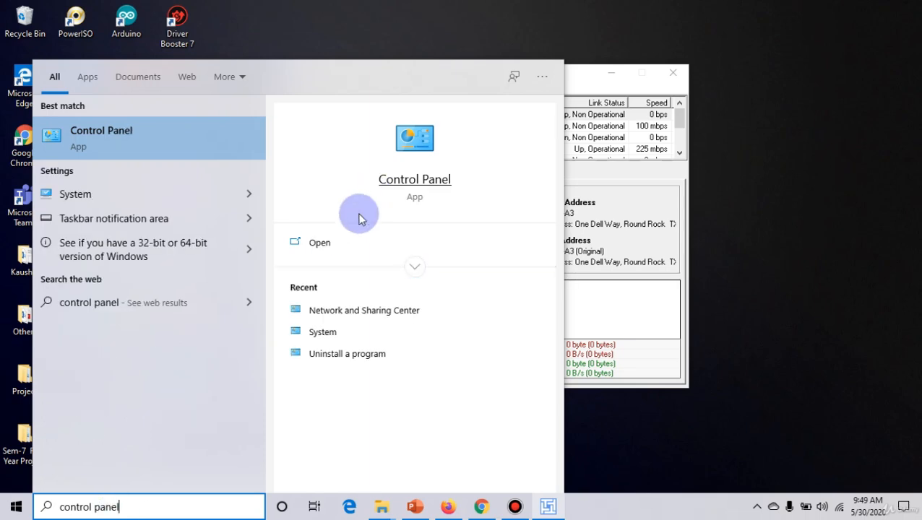
click(338, 246)
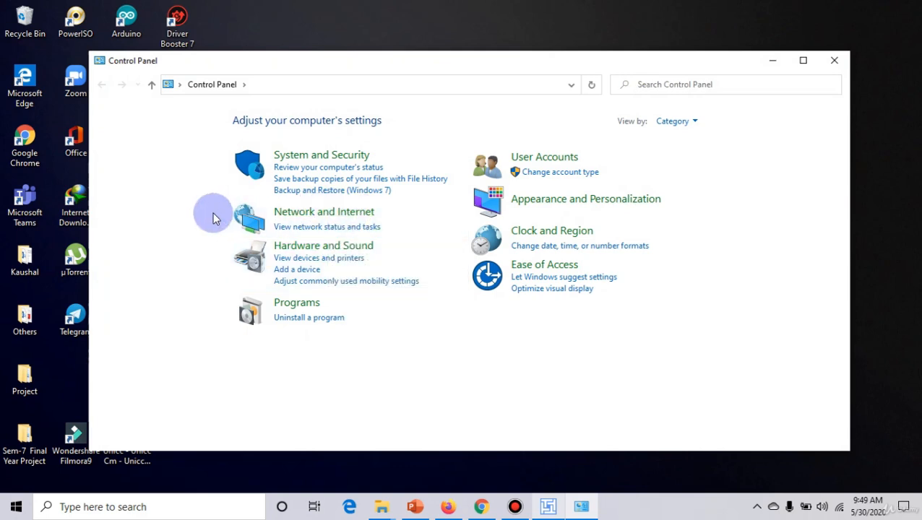
click(300, 211)
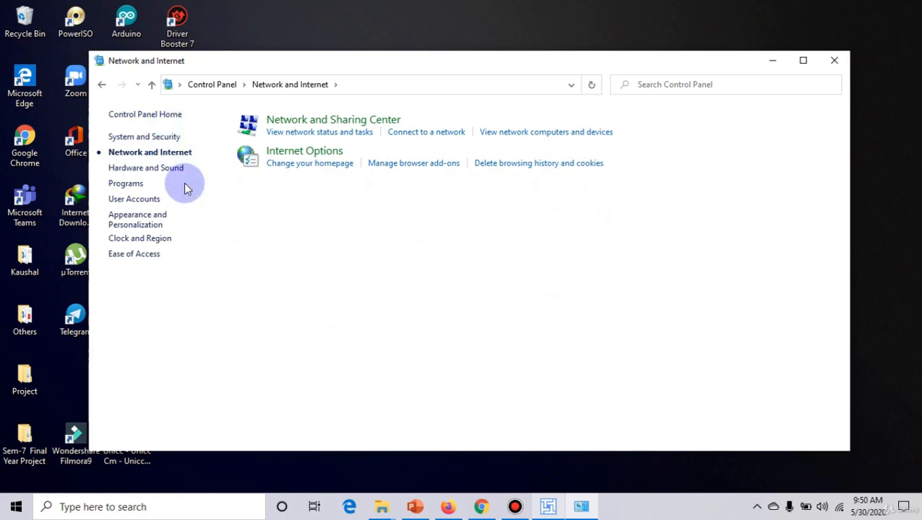
click(318, 120)
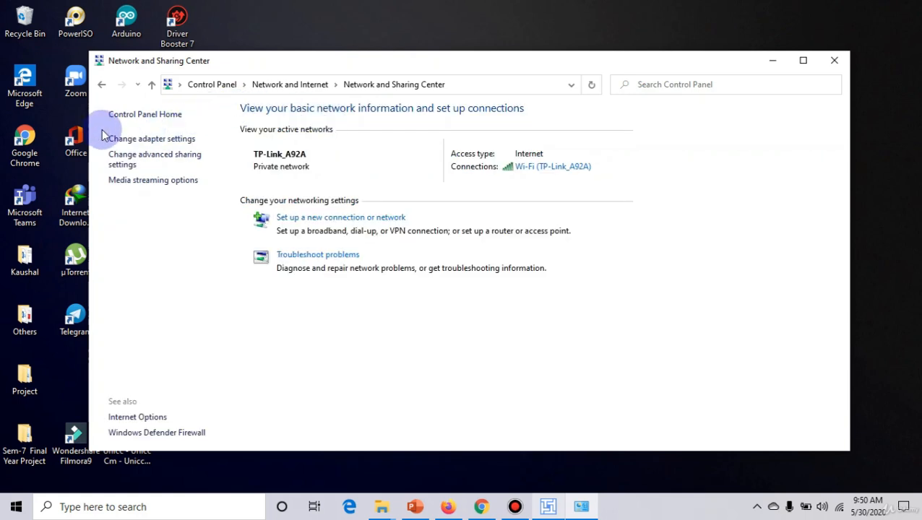
click(155, 140)
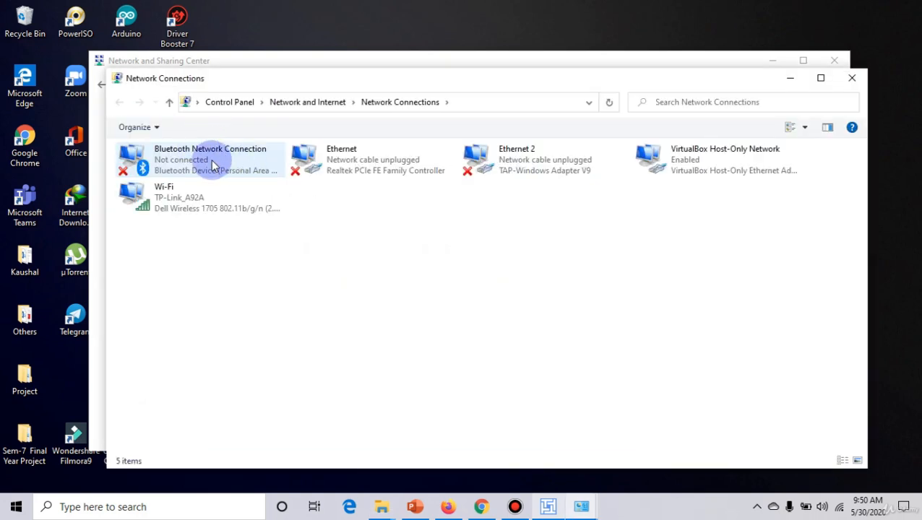
Inspect the Wi-Fi adapter's physical address in its connection details and close the detail and status dialogs
click(175, 203)
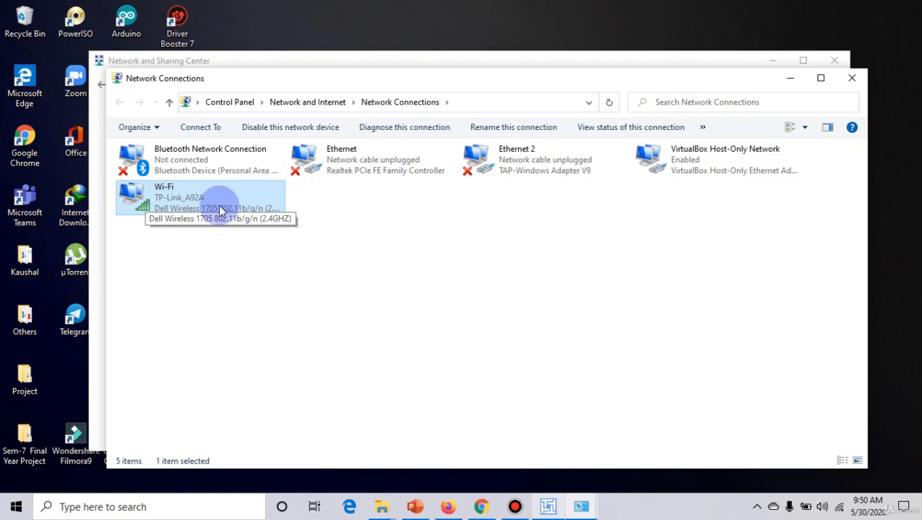
right_click(267, 208)
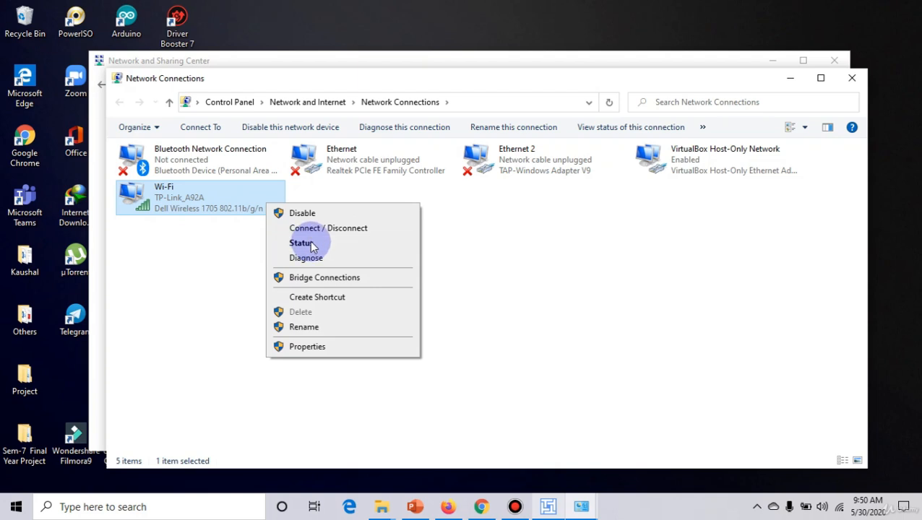
click(310, 244)
right_click(260, 208)
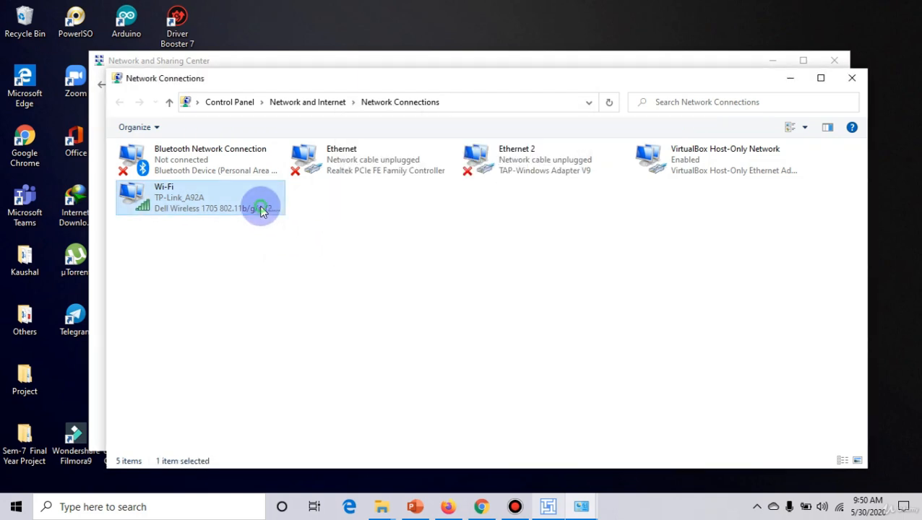
click(304, 250)
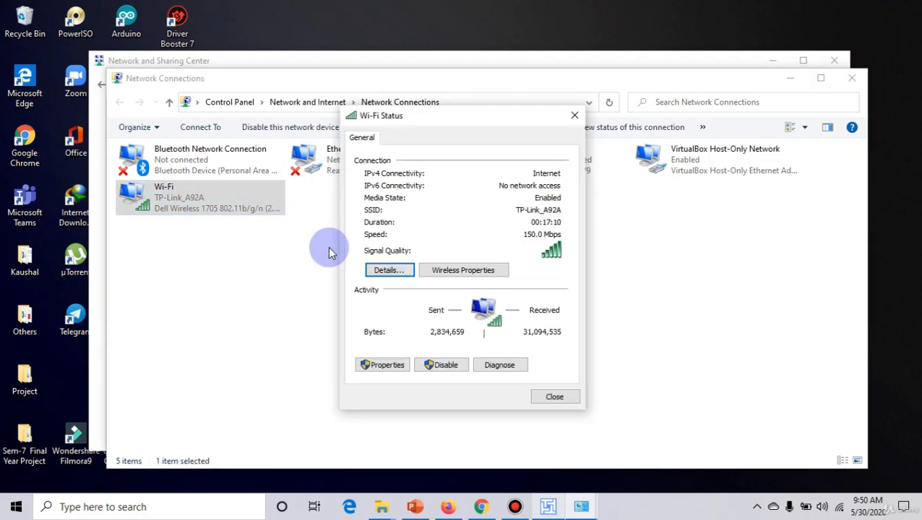
click(385, 270)
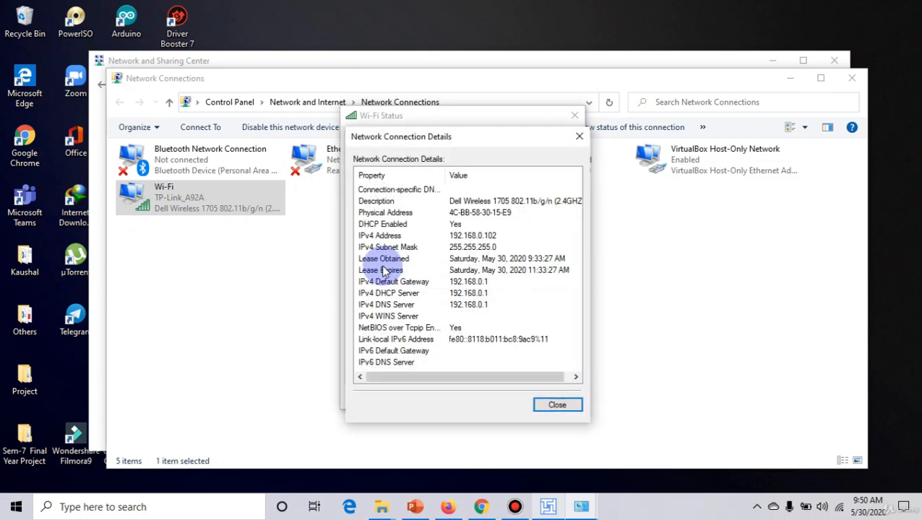
click(453, 215)
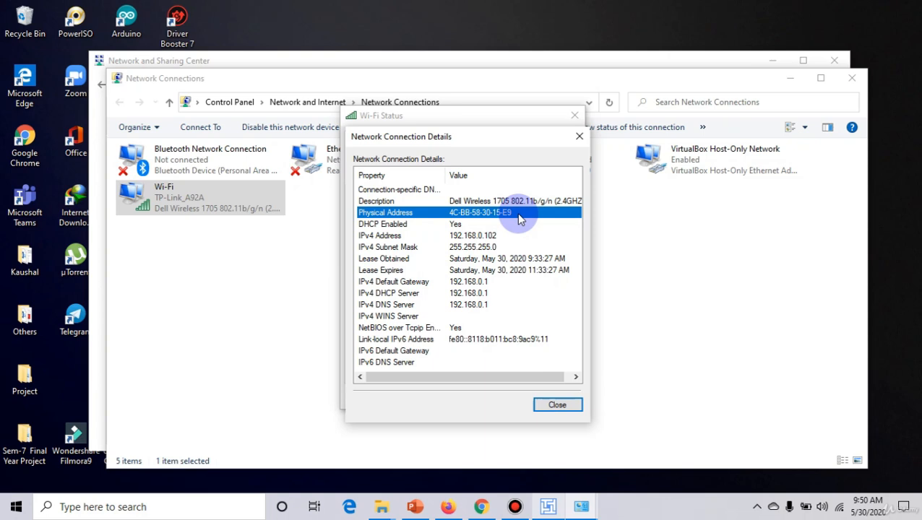
click(580, 138)
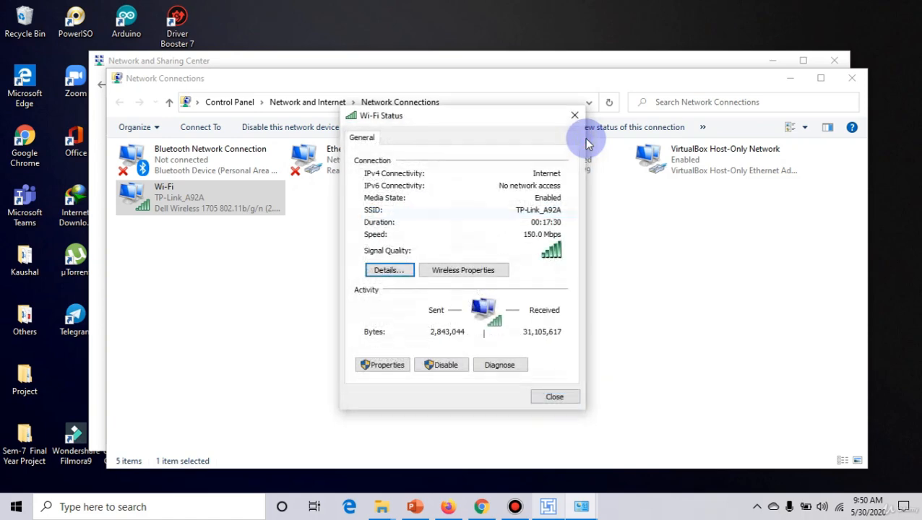
click(574, 117)
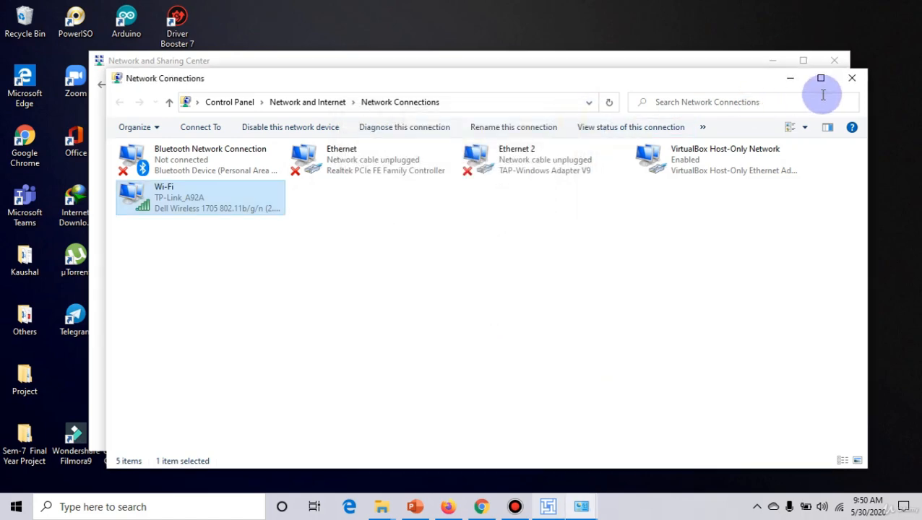
Dismiss the network windows to return to Technitium MAC Address Changer and generate a random MAC address for the Ethernet connection
click(790, 79)
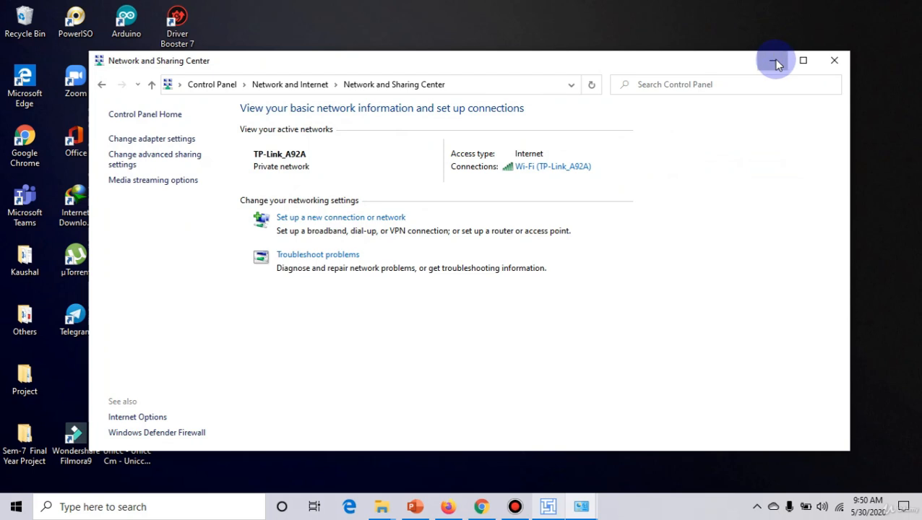
click(833, 61)
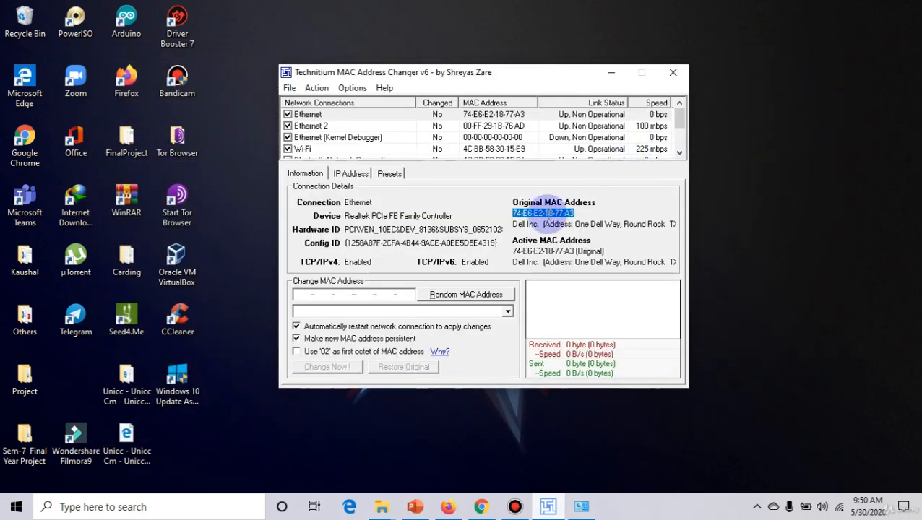
click(483, 294)
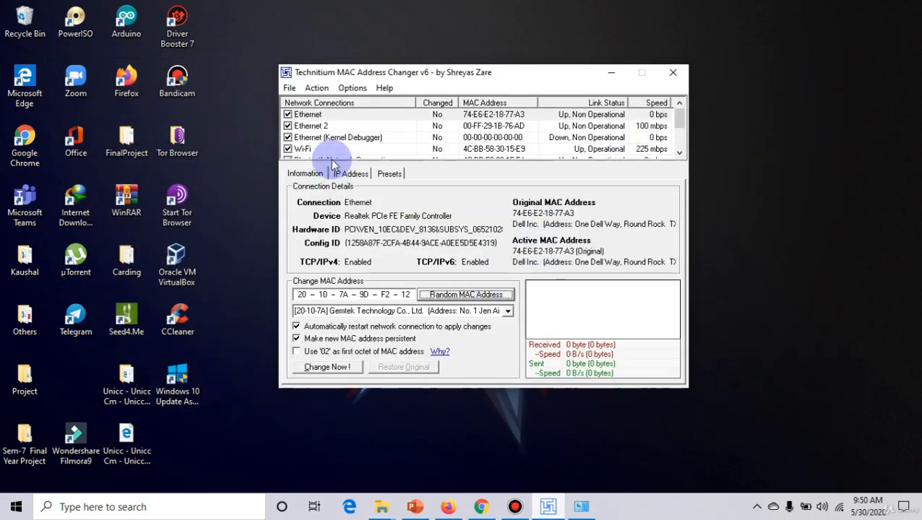
Disable the Ethernet, Ethernet 2 and Ethernet (Kernel Debugger) network connections
click(289, 137)
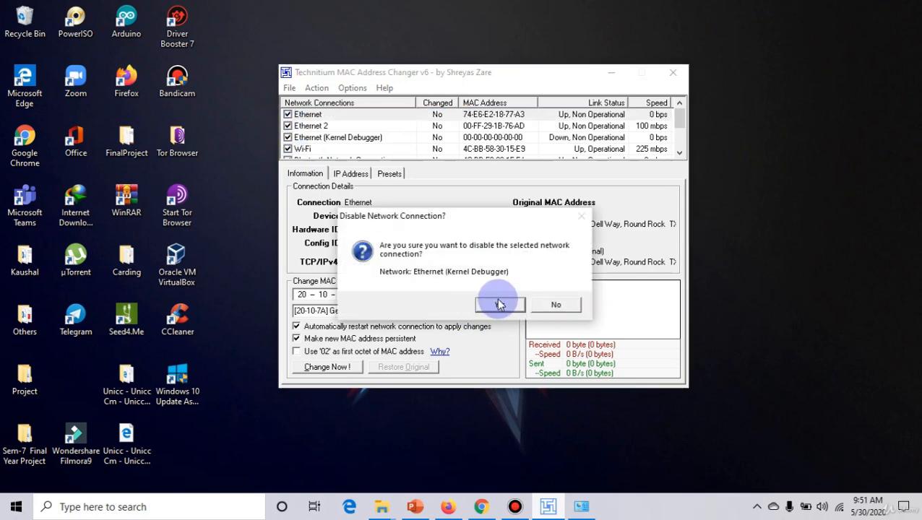
click(496, 305)
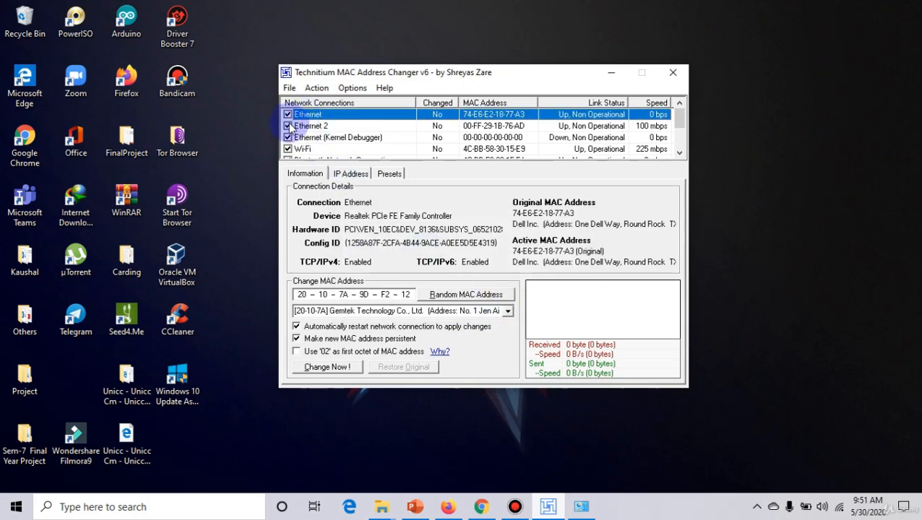
click(288, 126)
click(505, 309)
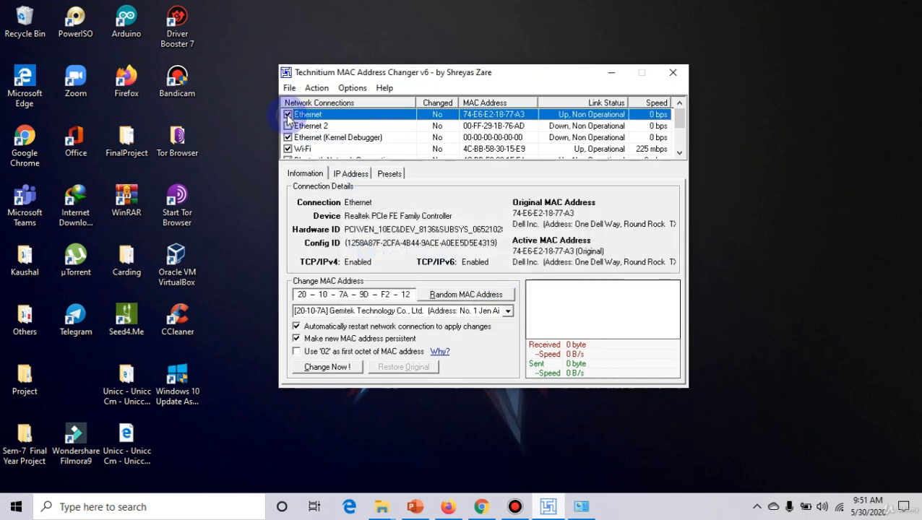
click(287, 115)
click(496, 304)
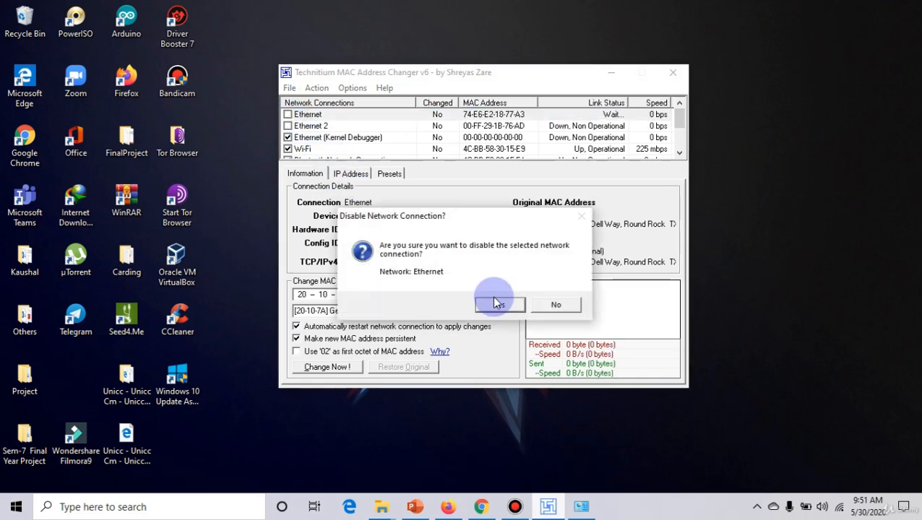
click(288, 138)
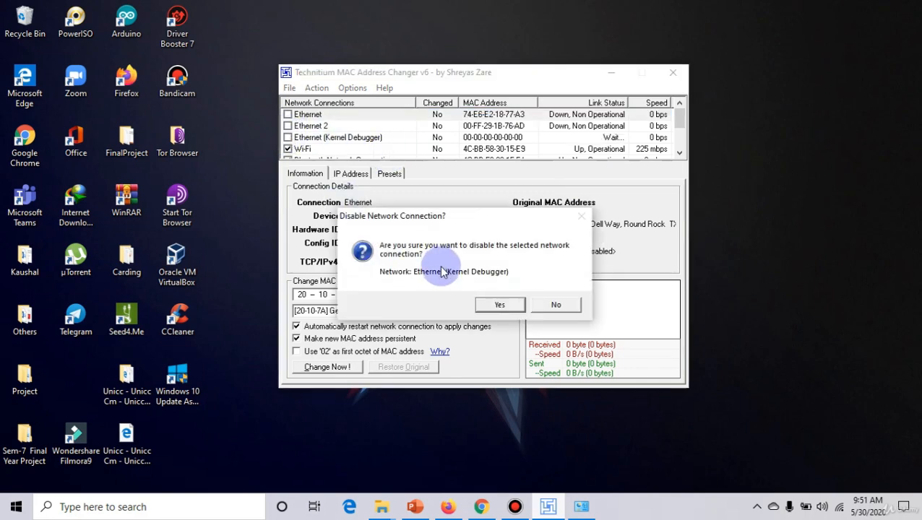
click(495, 305)
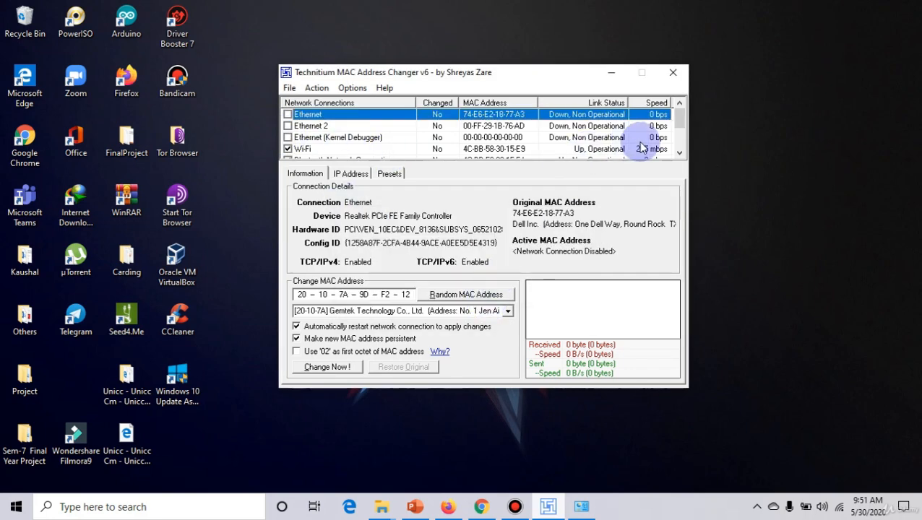
Disable the VirtualBox Host-Only Network, Local Area Connection* 1 and Local Area Connection* 2
drag(680, 115, 679, 146)
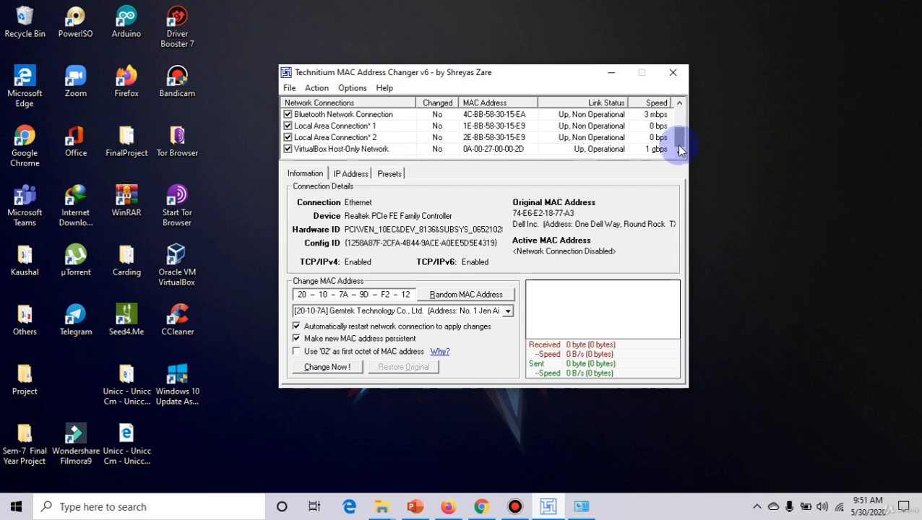
click(288, 149)
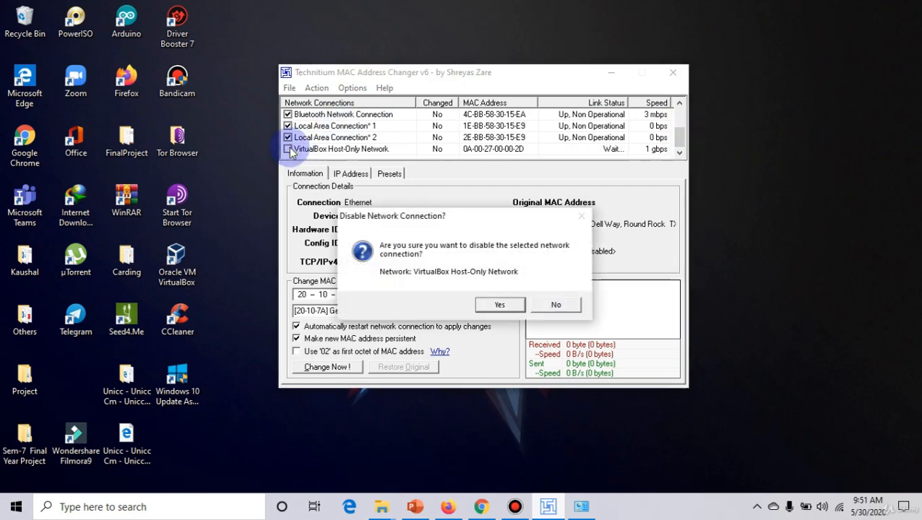
click(497, 304)
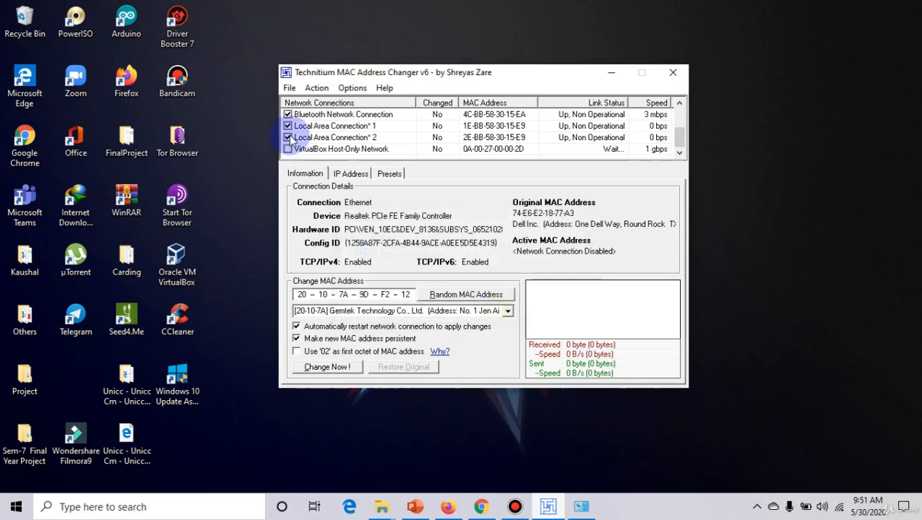
click(289, 137)
click(506, 307)
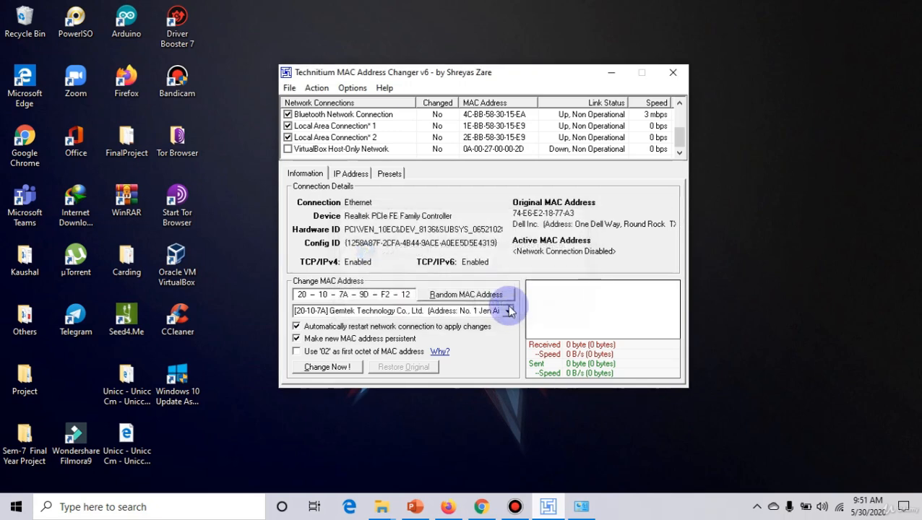
click(288, 127)
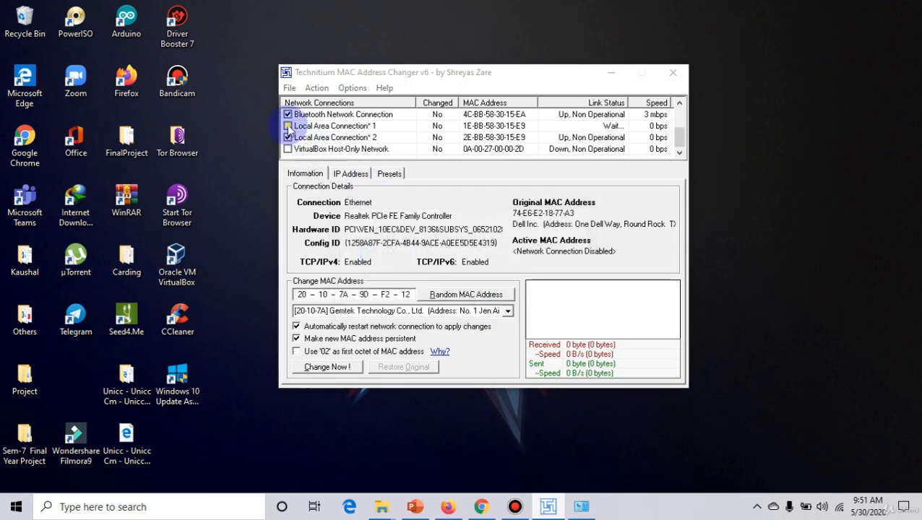
click(502, 306)
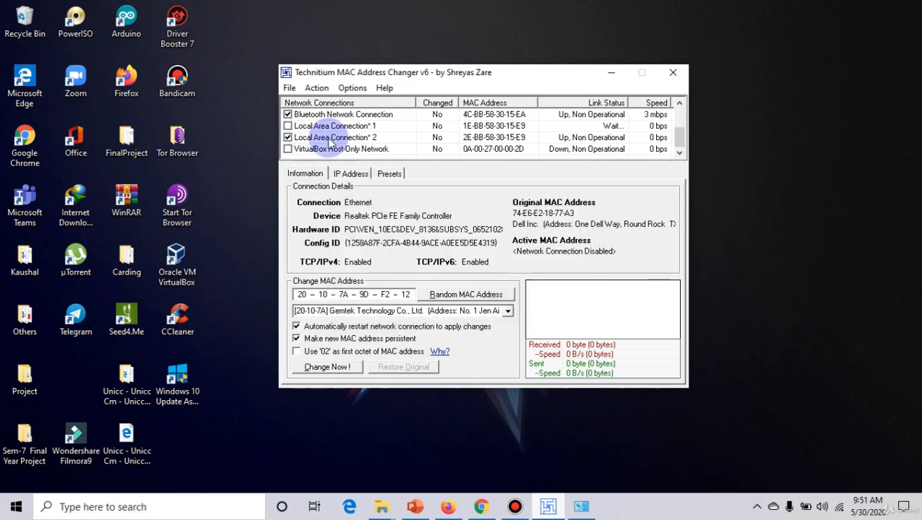
click(288, 137)
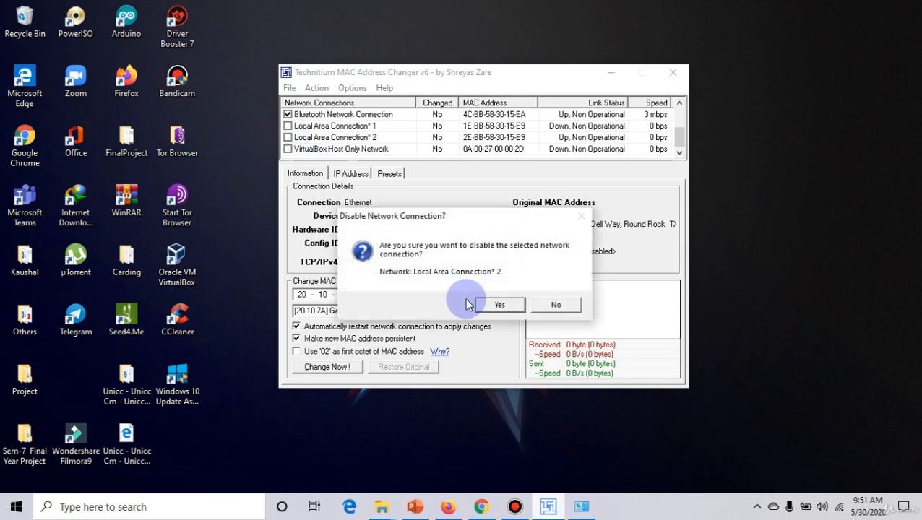
click(491, 305)
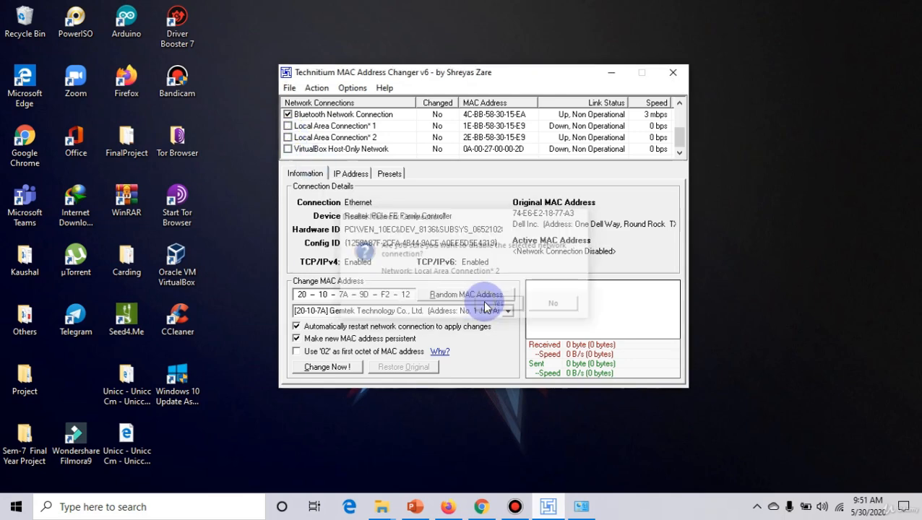
Disable the Bluetooth Network Connection, leaving Wi-Fi as the enabled connection
click(289, 115)
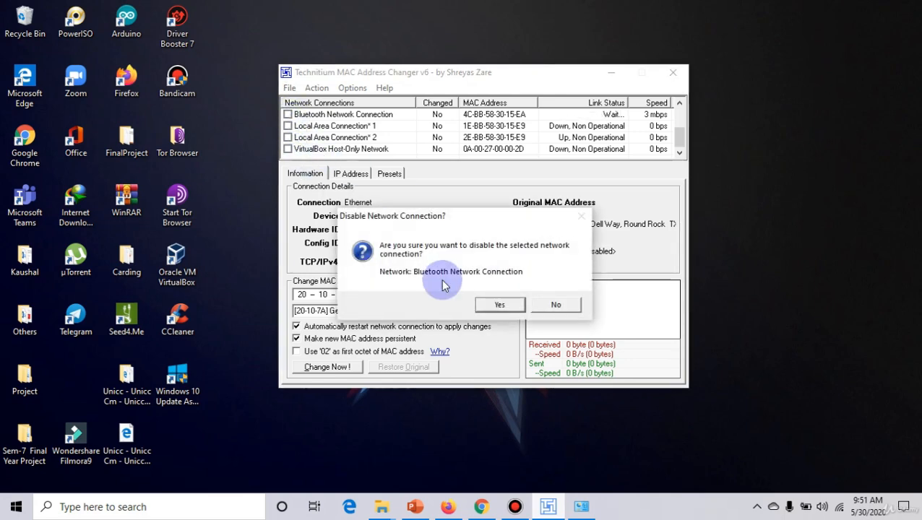
click(497, 306)
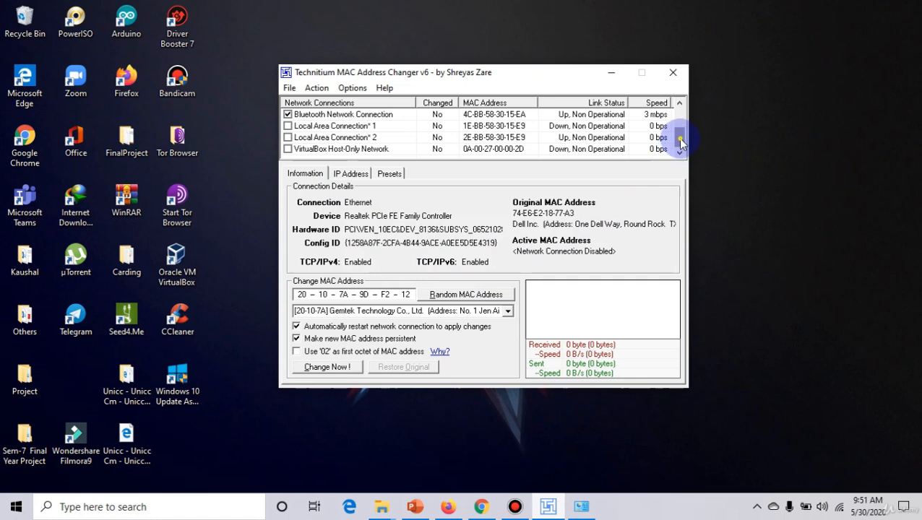
drag(680, 143, 678, 130)
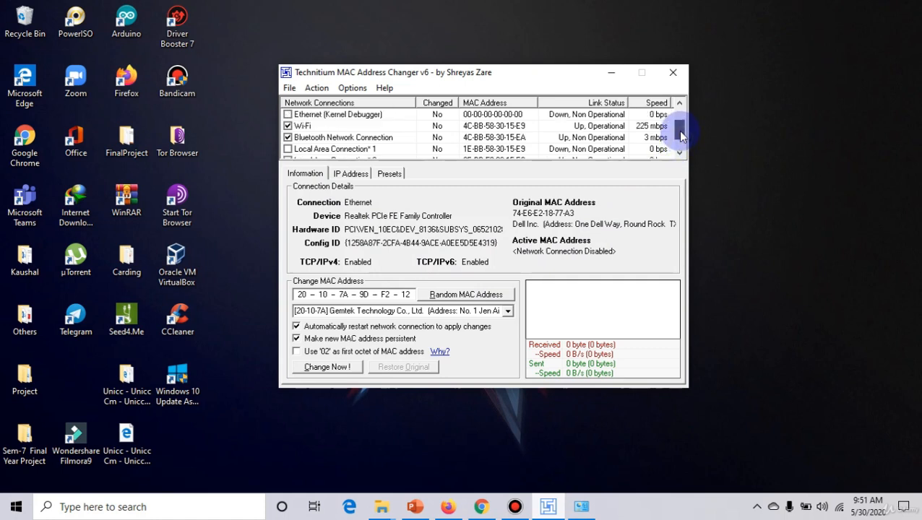
click(289, 137)
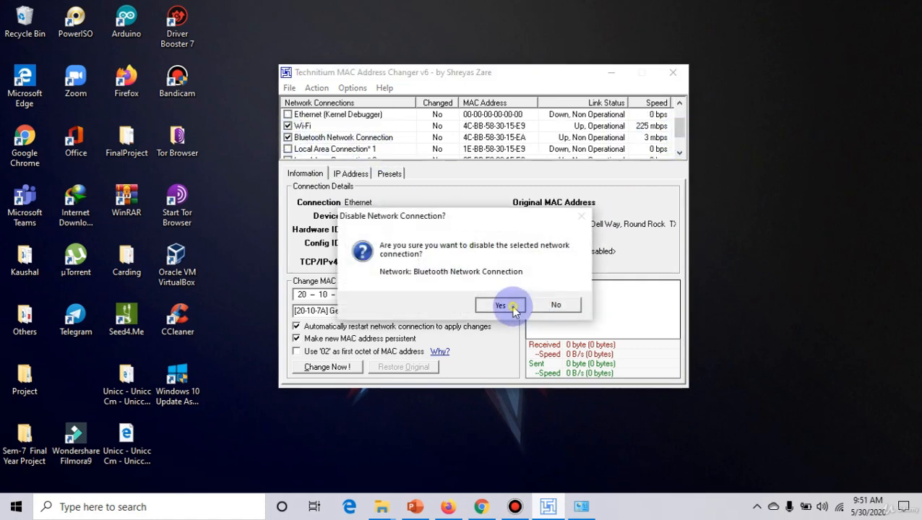
click(512, 306)
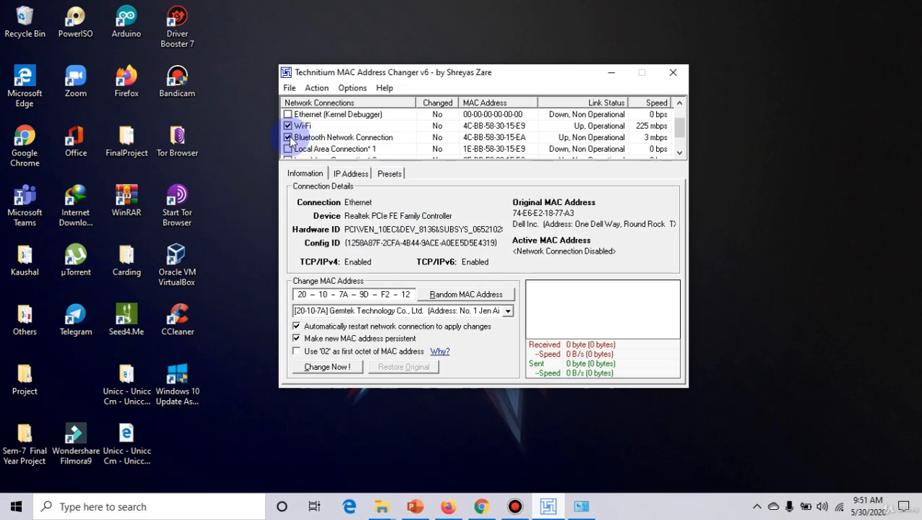
click(289, 137)
click(509, 304)
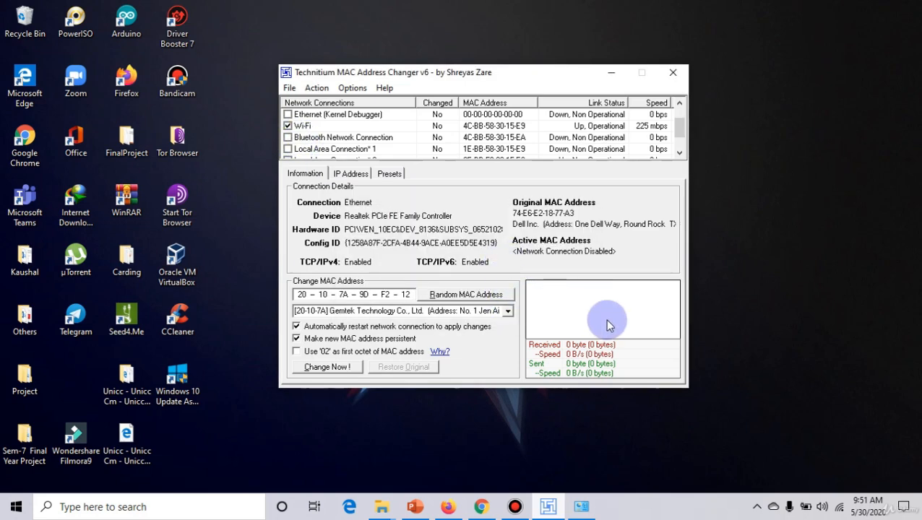
click(898, 508)
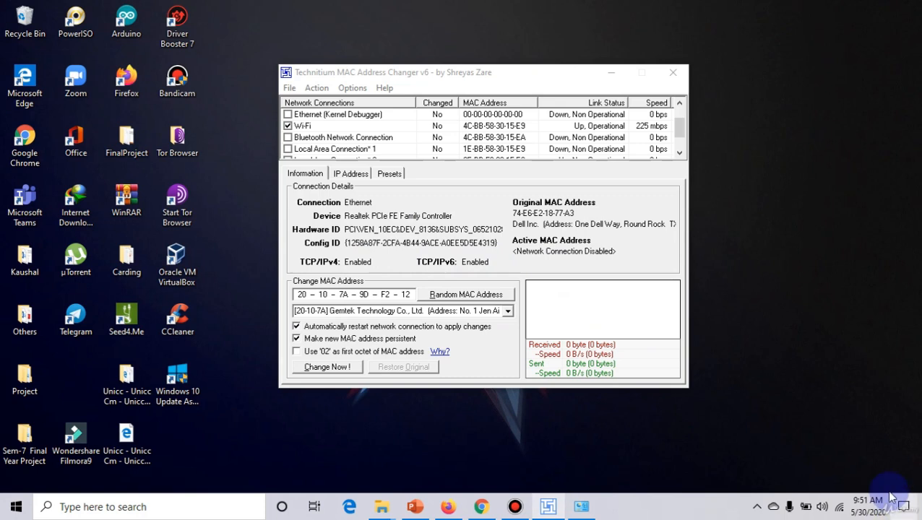
click(633, 440)
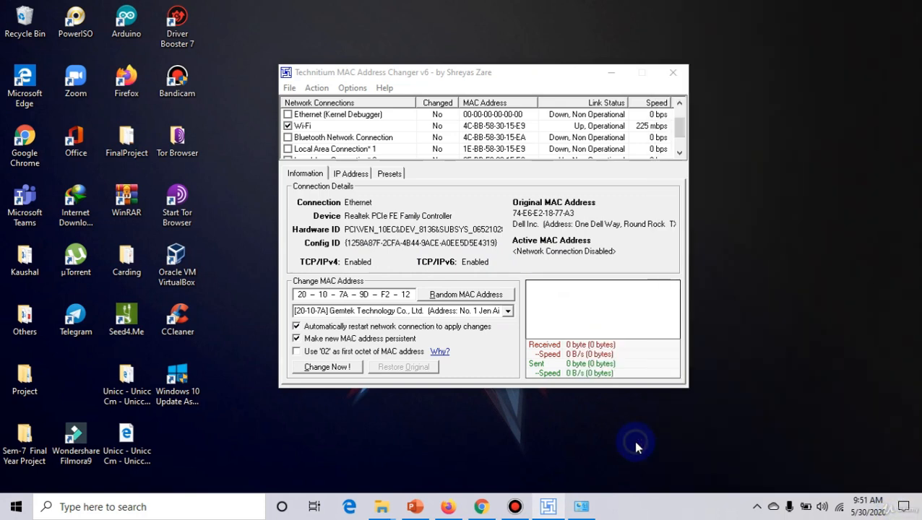
Generate a random MAC address for the Wi-Fi connection, apply the change and dismiss the resulting message
click(313, 127)
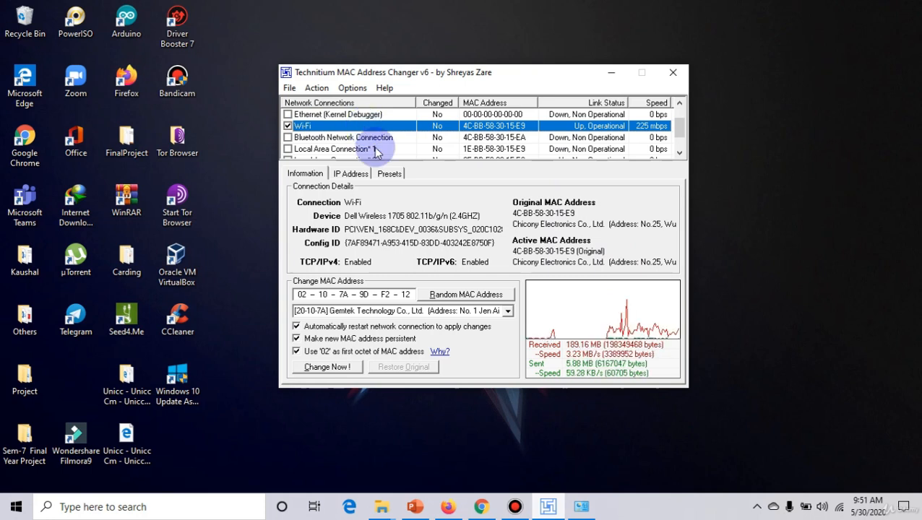
click(448, 296)
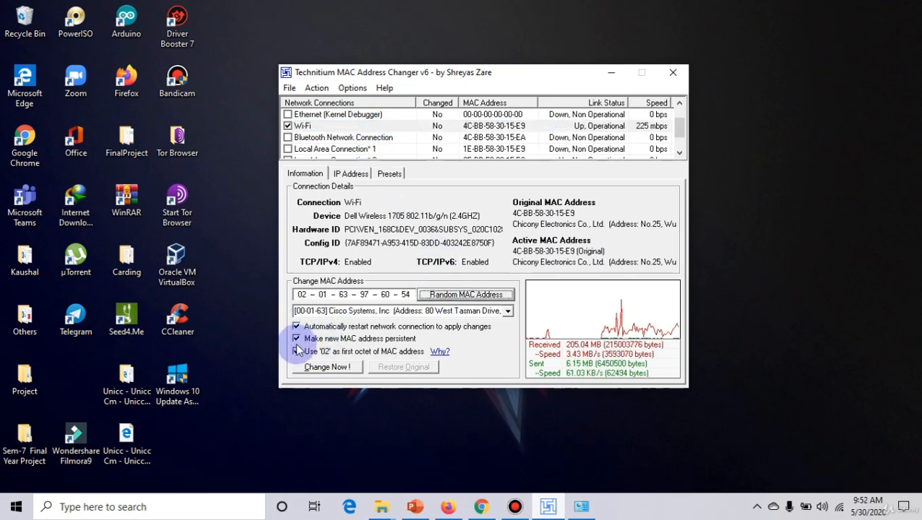
click(319, 370)
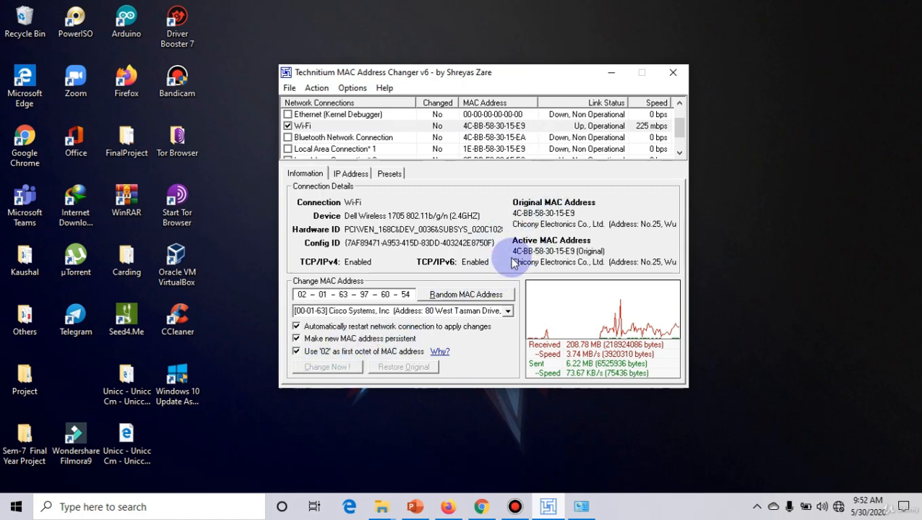
click(529, 297)
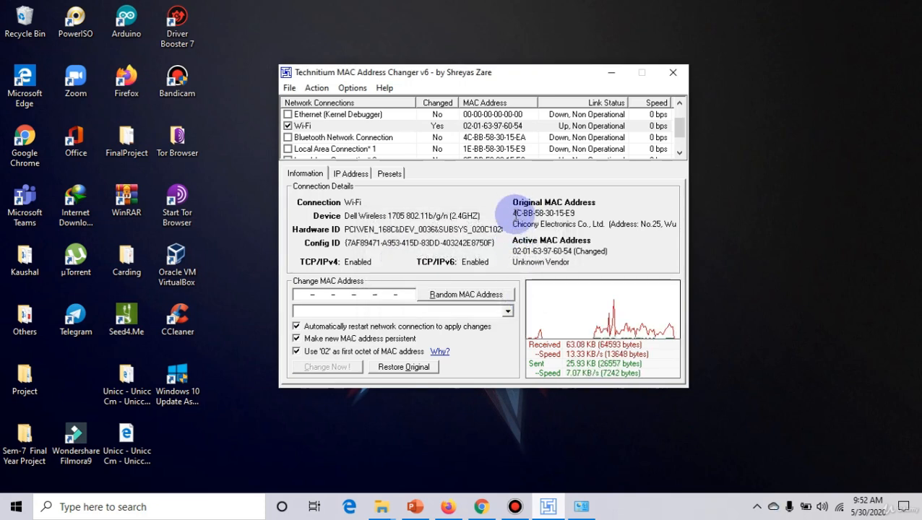
Highlight the Wi-Fi connection's original MAC address and its active MAC address to compare them
mouse_move(516, 213)
mouse_down()
mouse_move(590, 212)
mouse_move(515, 214)
mouse_up()
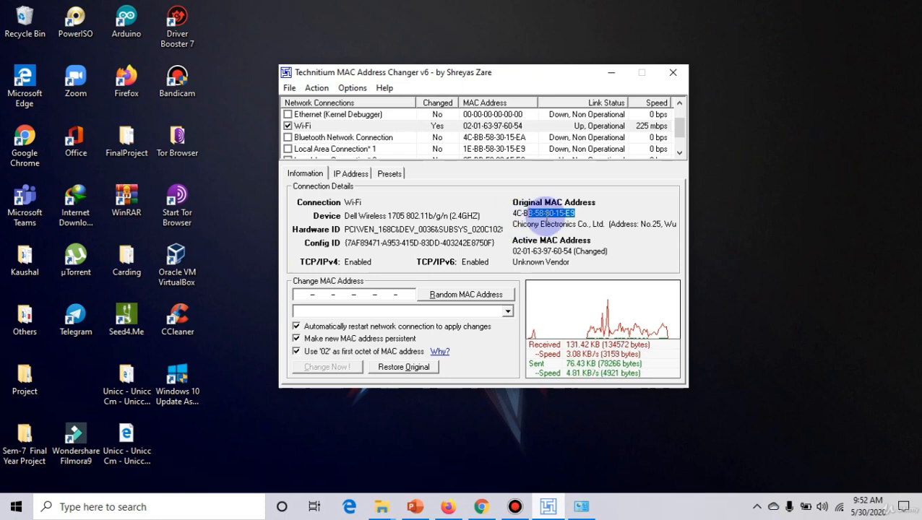
drag(581, 213, 516, 215)
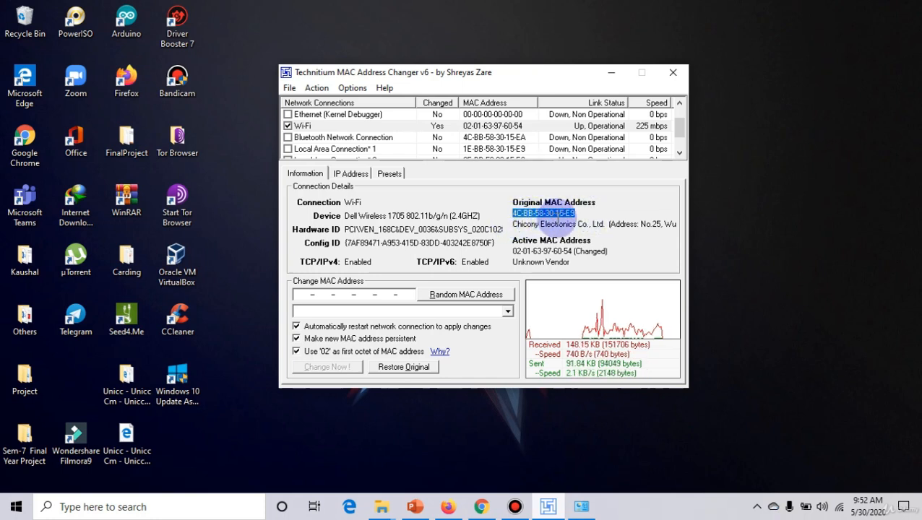
drag(514, 250, 613, 251)
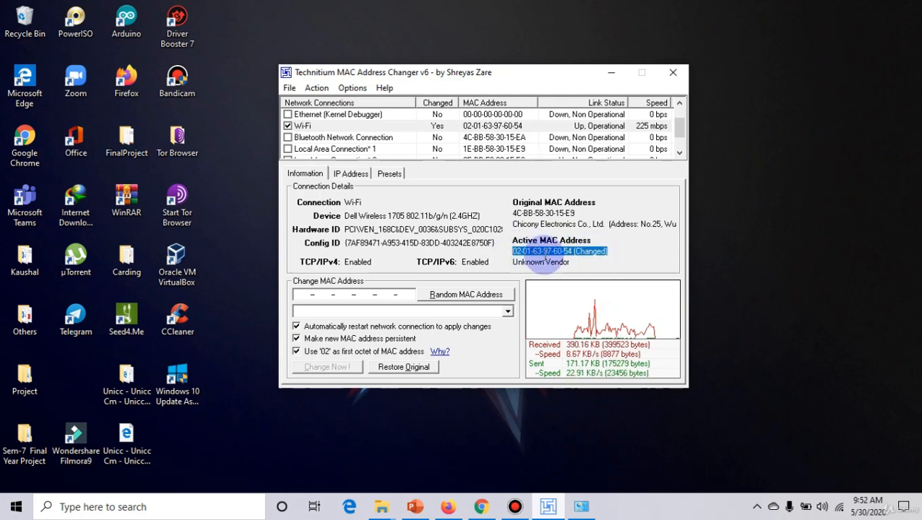
Open Control Panel through a system search and go to the Network and Sharing Center
click(93, 507)
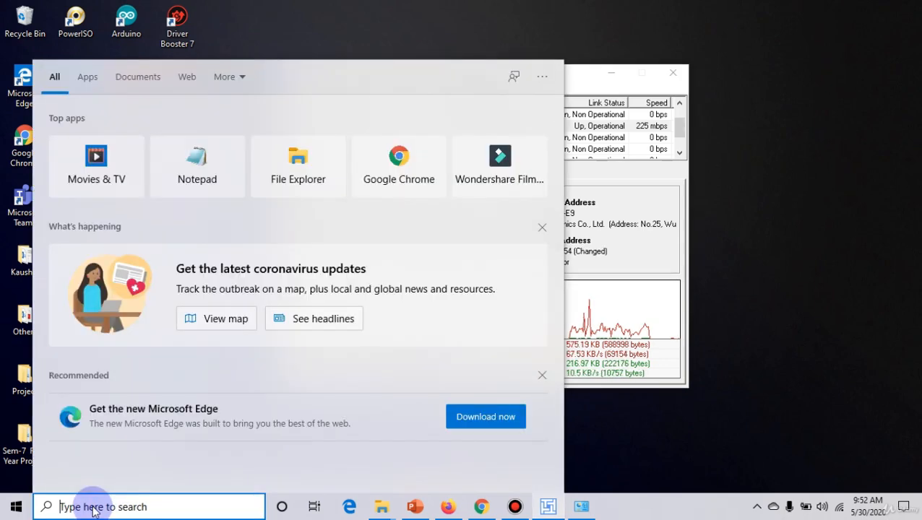
text(con)
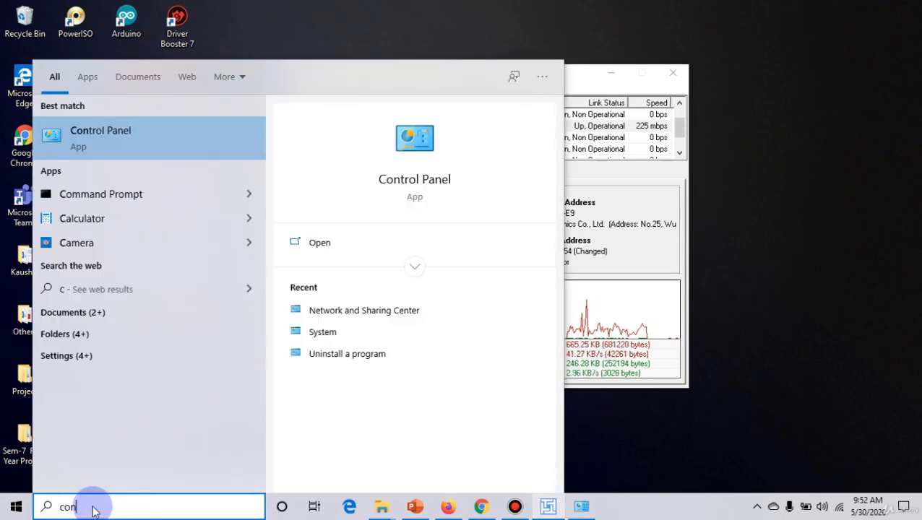
text(tol)
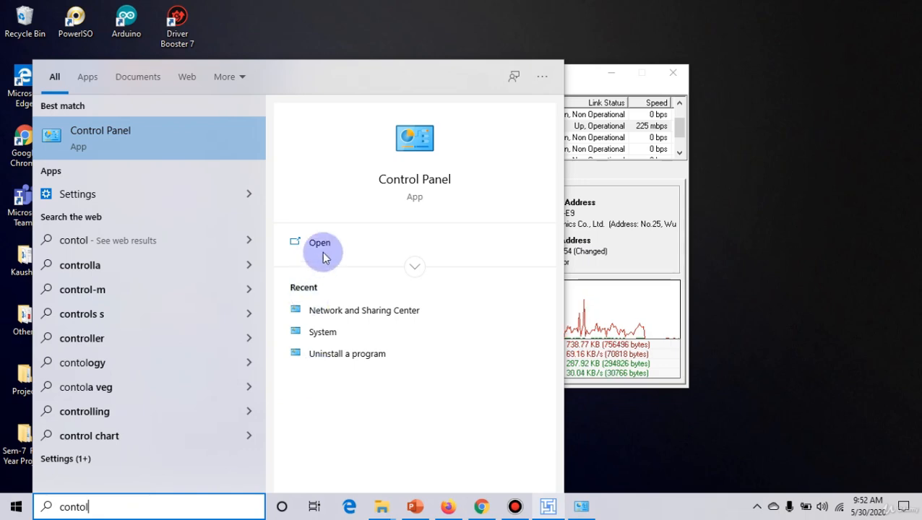
click(337, 244)
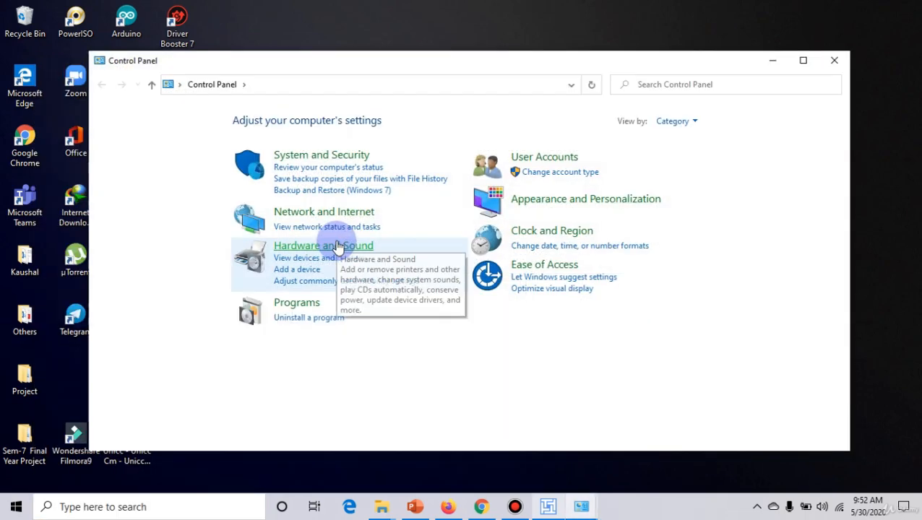
click(325, 212)
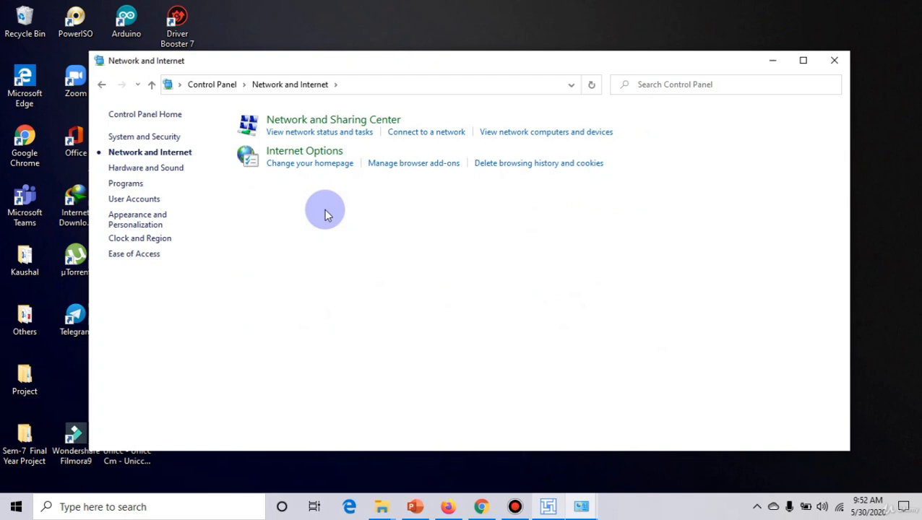
click(326, 135)
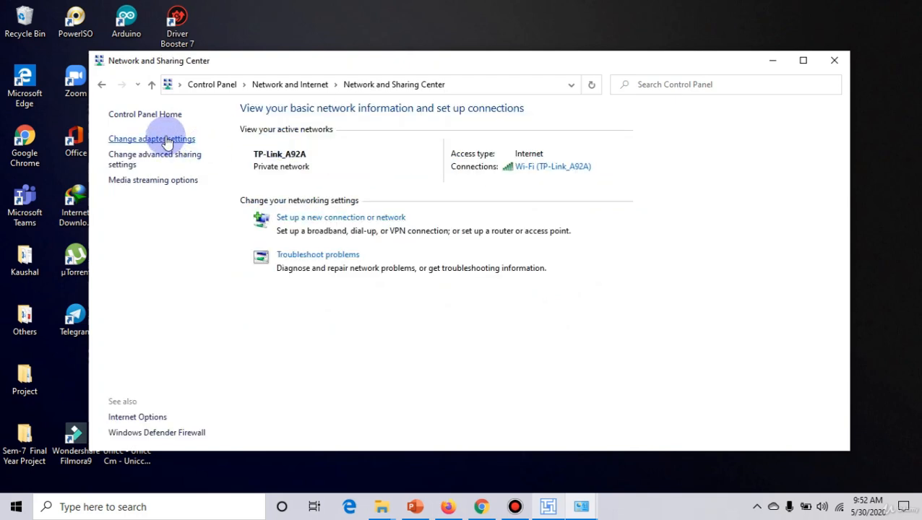
Open the adapter settings, show the Wi-Fi connection's status details and highlight its physical address
click(166, 139)
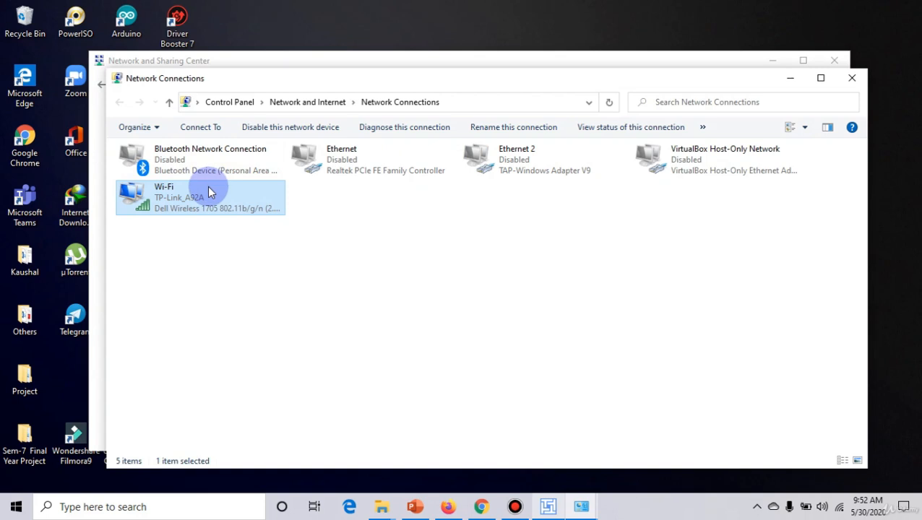
right_click(208, 187)
click(232, 228)
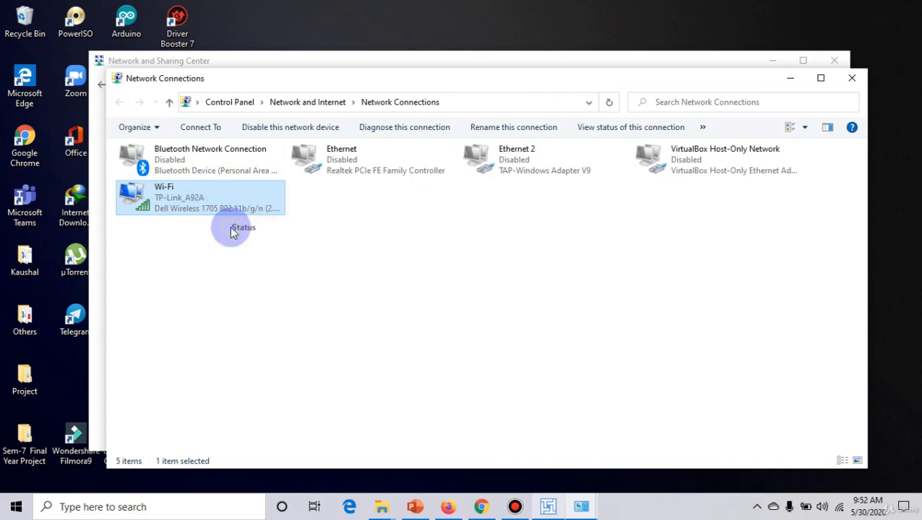
click(387, 272)
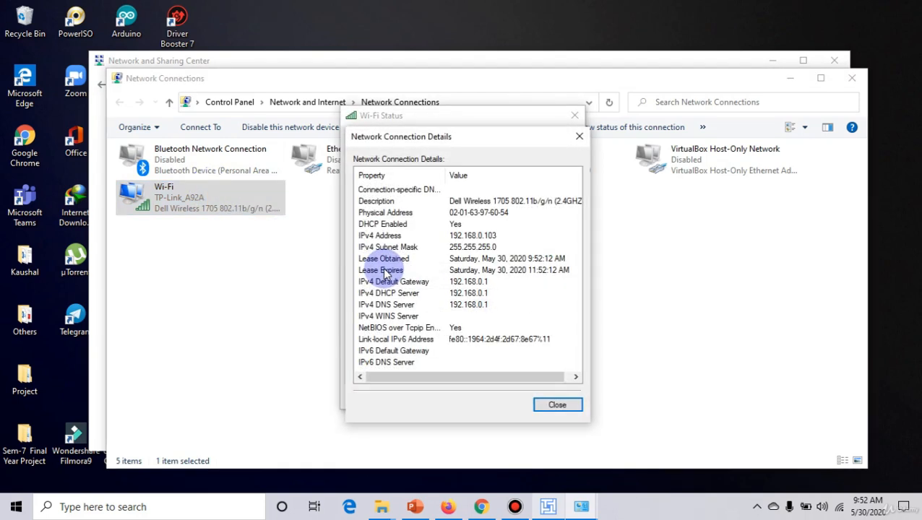
click(452, 216)
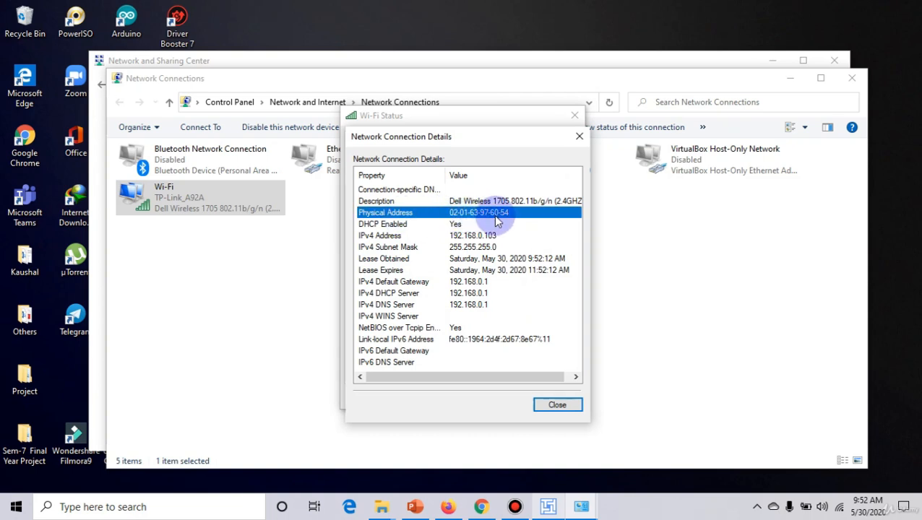
Compare the physical address in the Wi-Fi details with the active MAC address in Technitium MAC Address Changer
click(557, 511)
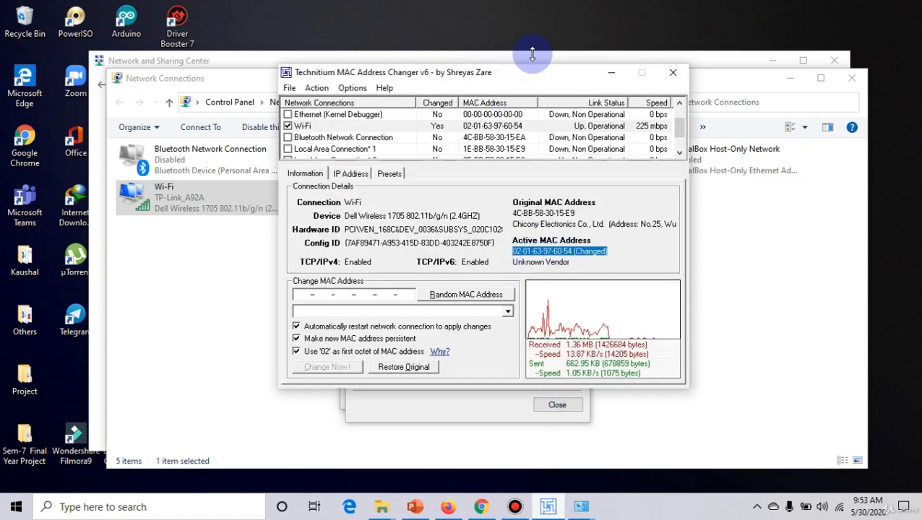
drag(527, 72, 389, 233)
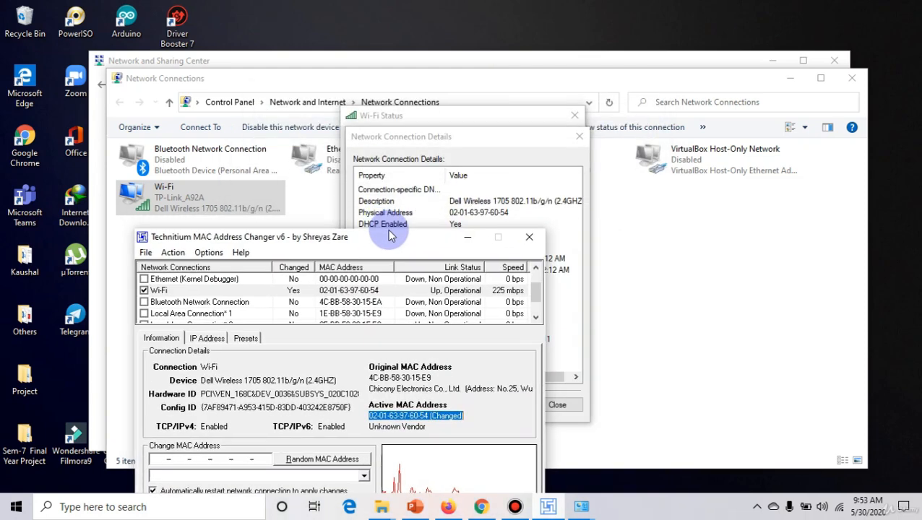
click(474, 213)
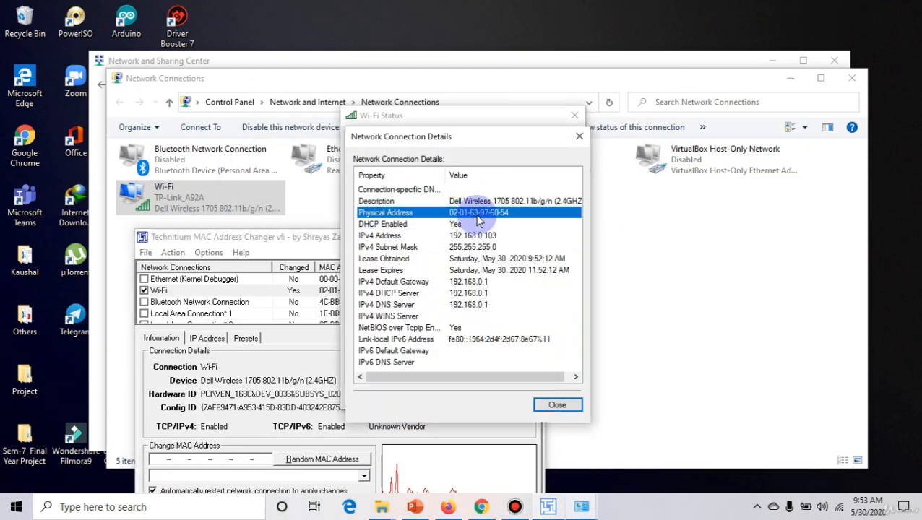
click(412, 458)
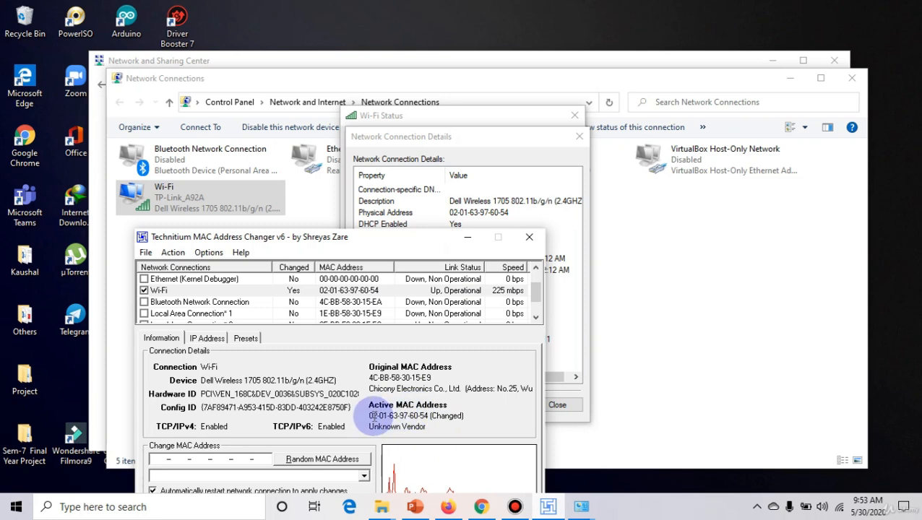
drag(370, 415, 447, 414)
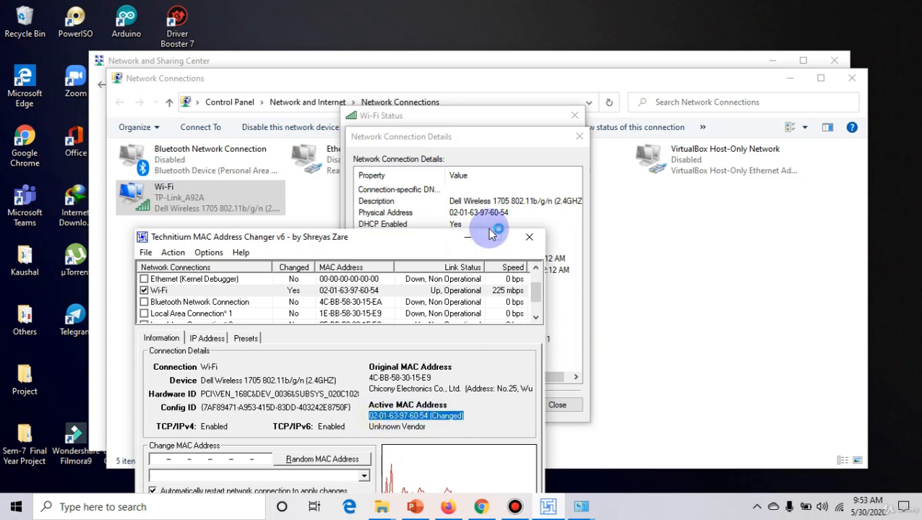
click(466, 239)
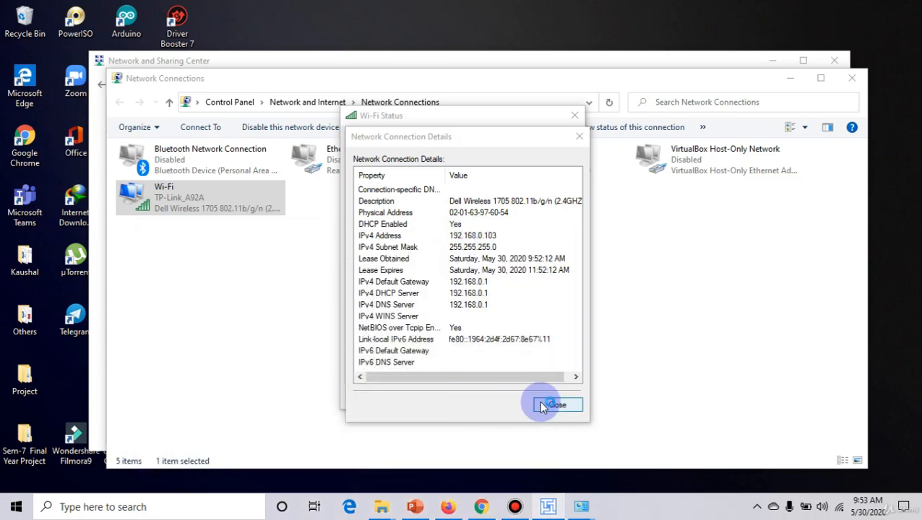
Restore the Wi-Fi connection's original MAC address in Technitium MAC Address Changer and dismiss the resulting message
click(561, 506)
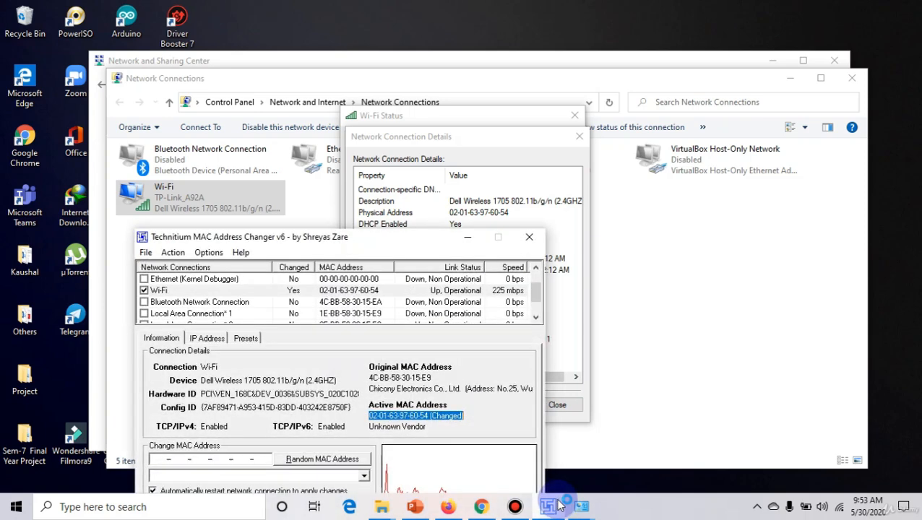
drag(410, 235, 446, 116)
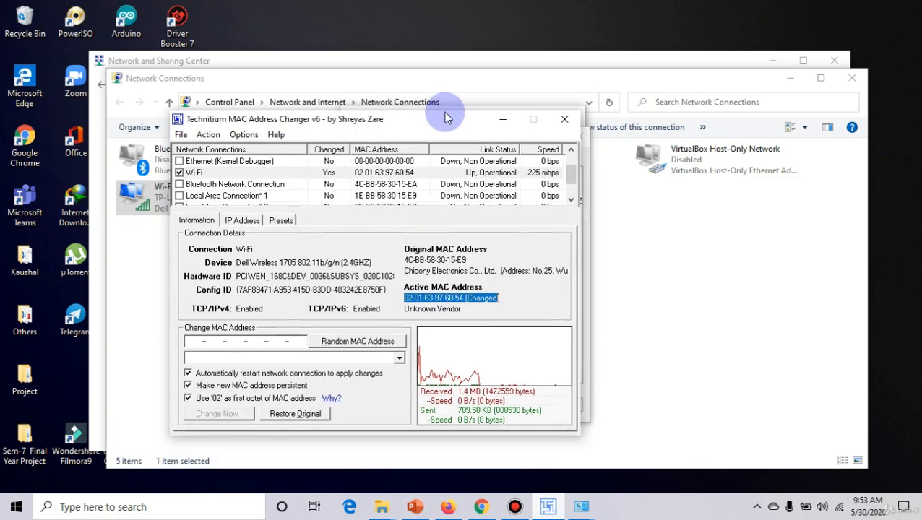
click(294, 415)
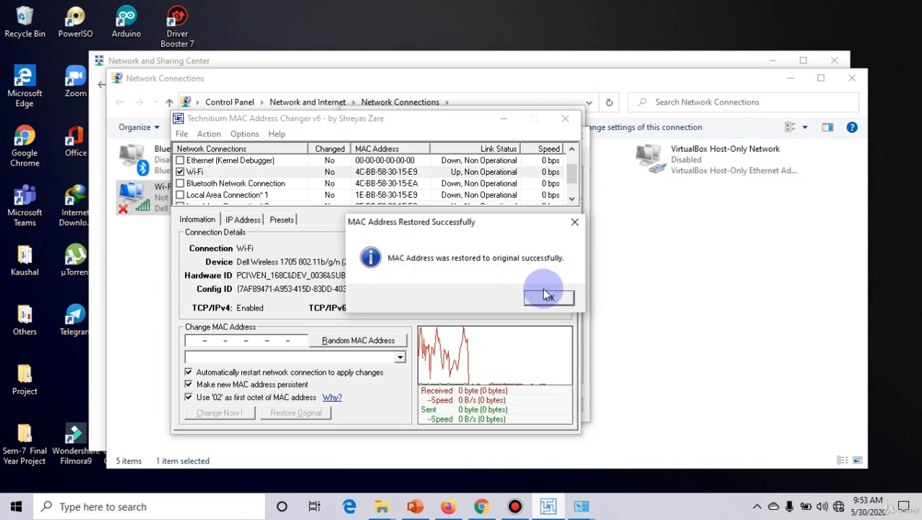
click(556, 302)
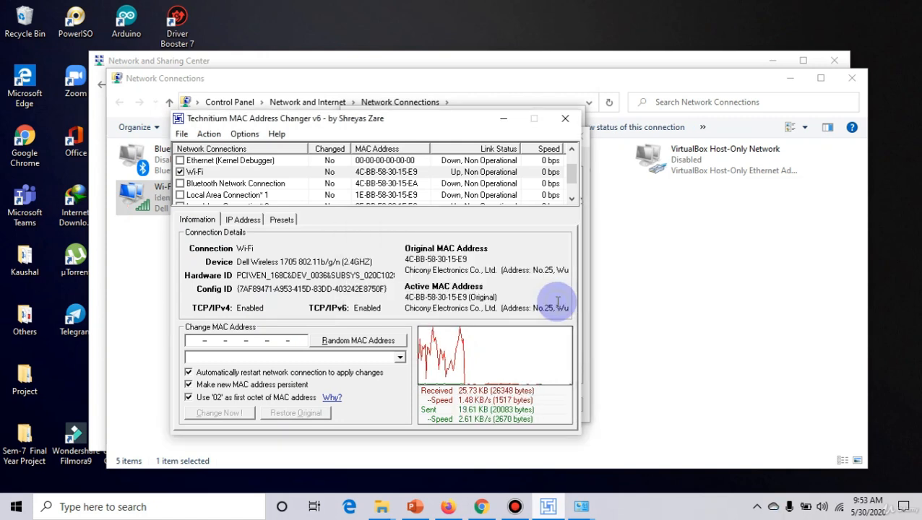
Re-enable the VirtualBox, Local Area, Bluetooth and Ethernet connections in the network connections list
scroll(568, 180, down, 1)
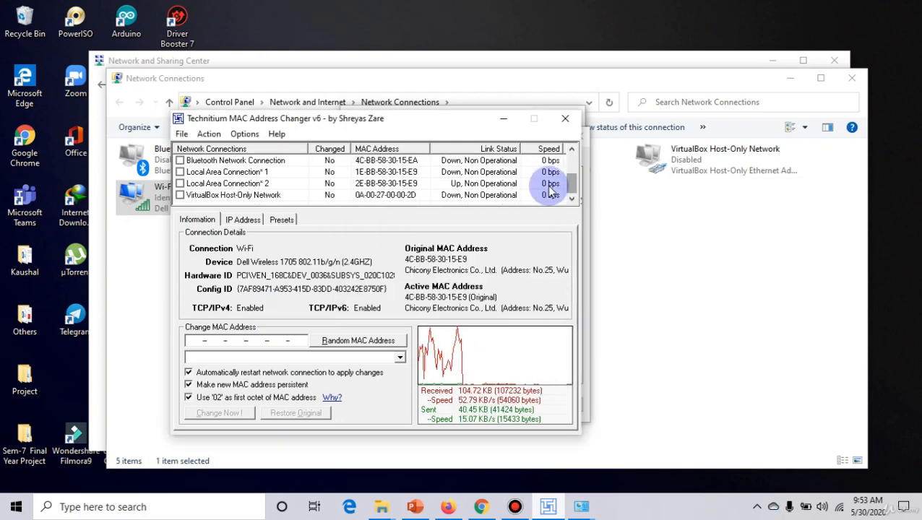
click(180, 172)
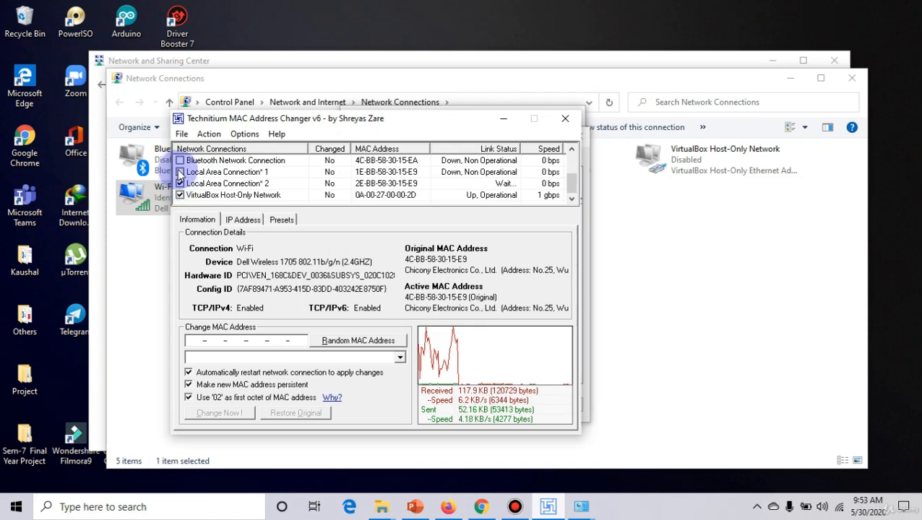
click(180, 160)
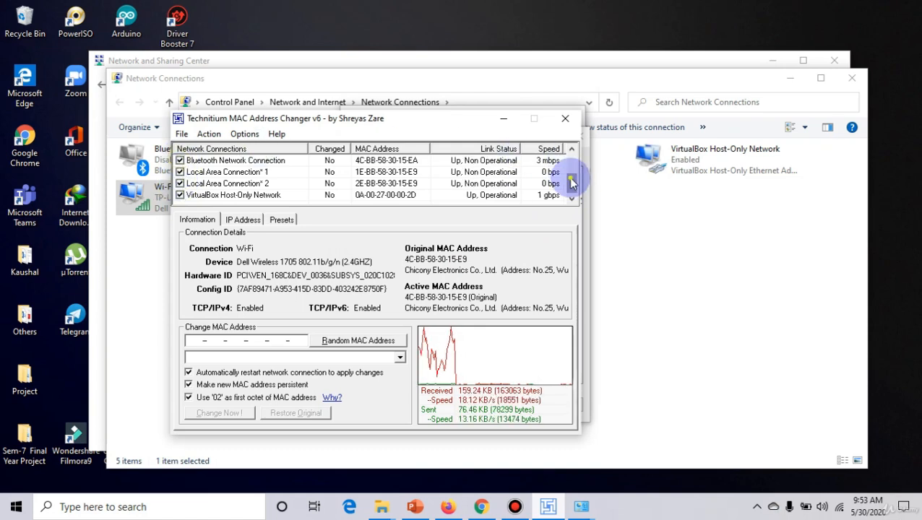
drag(571, 182, 573, 140)
click(180, 174)
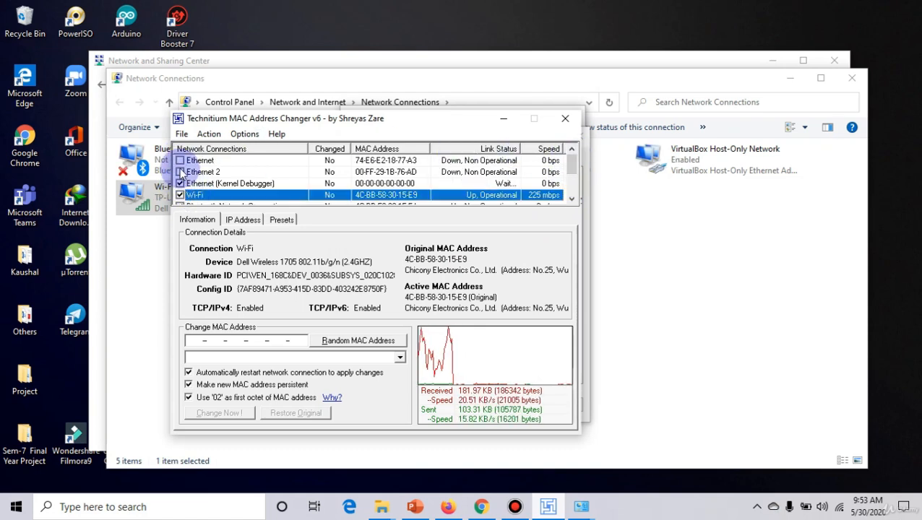
Close Technitium MAC Address Changer, the connection details and the remaining network settings windows
click(565, 119)
click(579, 137)
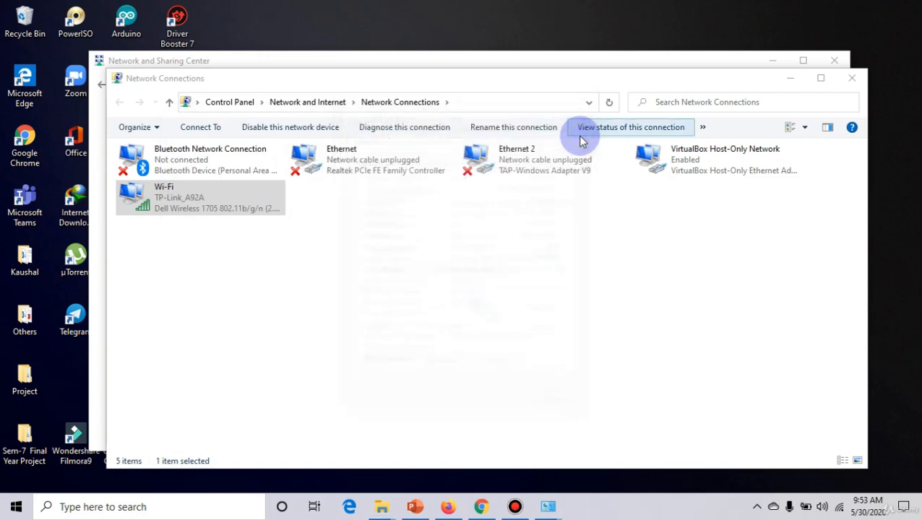
click(852, 78)
click(831, 57)
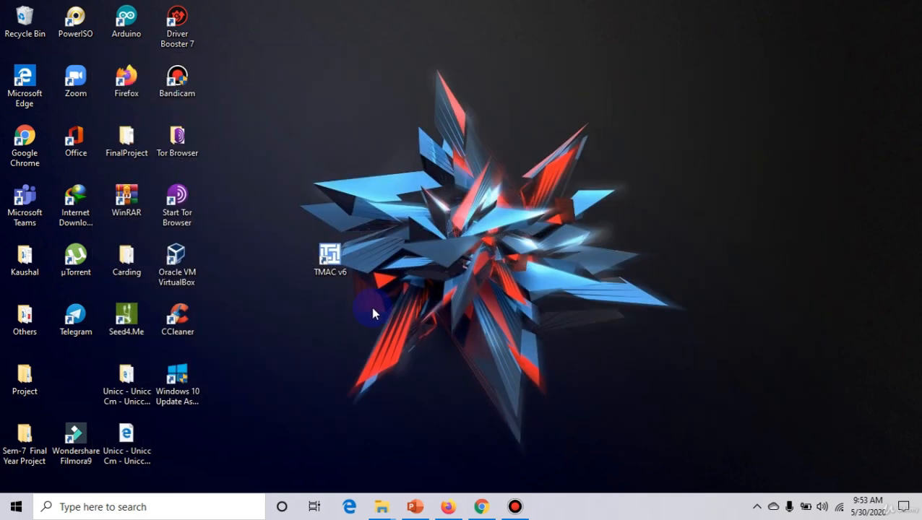
Open Control Panel through a system search and go through the Network and Sharing Center to the adapter settings
click(115, 509)
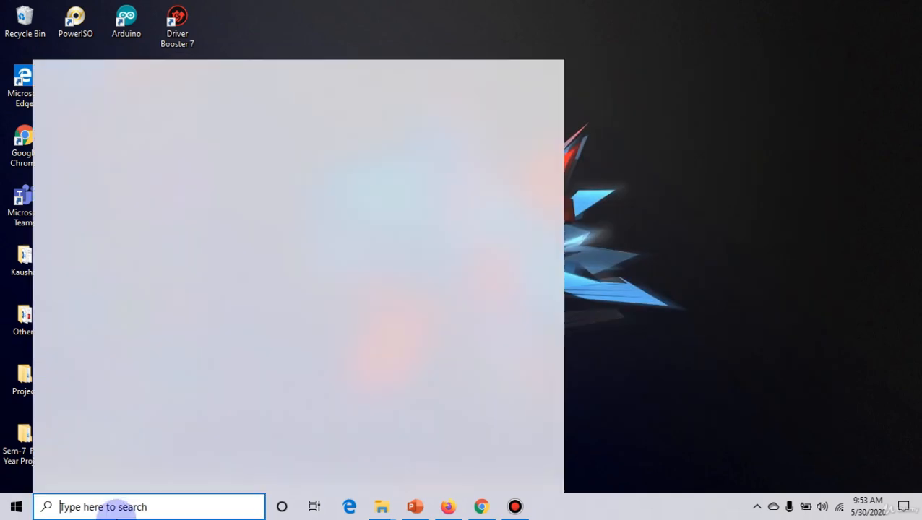
text(con)
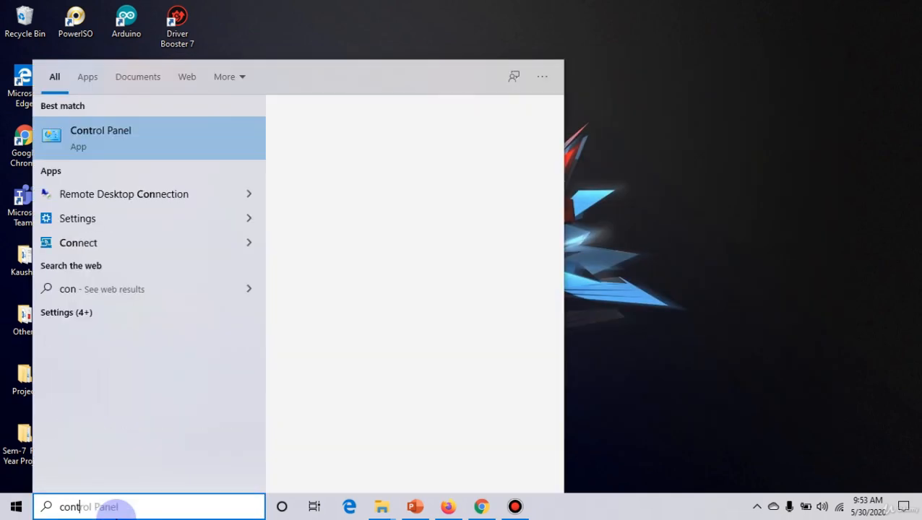
text(t)
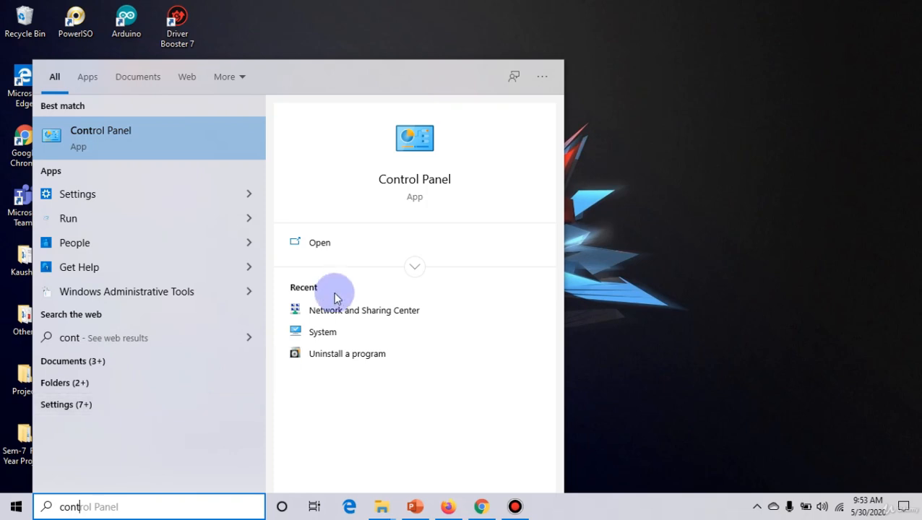
click(342, 243)
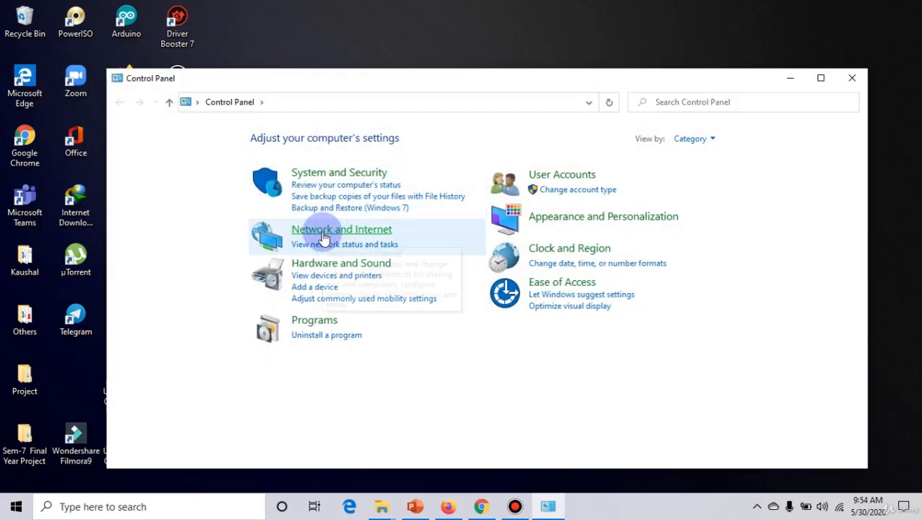
click(319, 229)
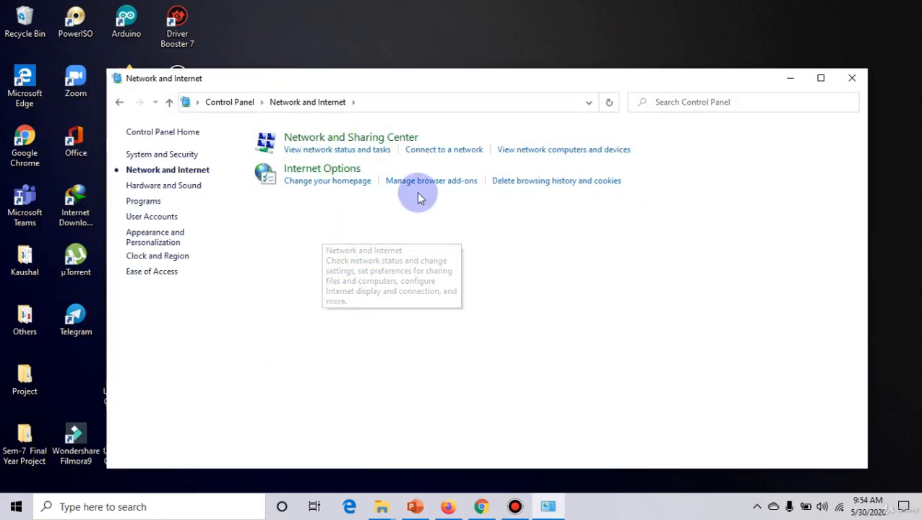
click(400, 148)
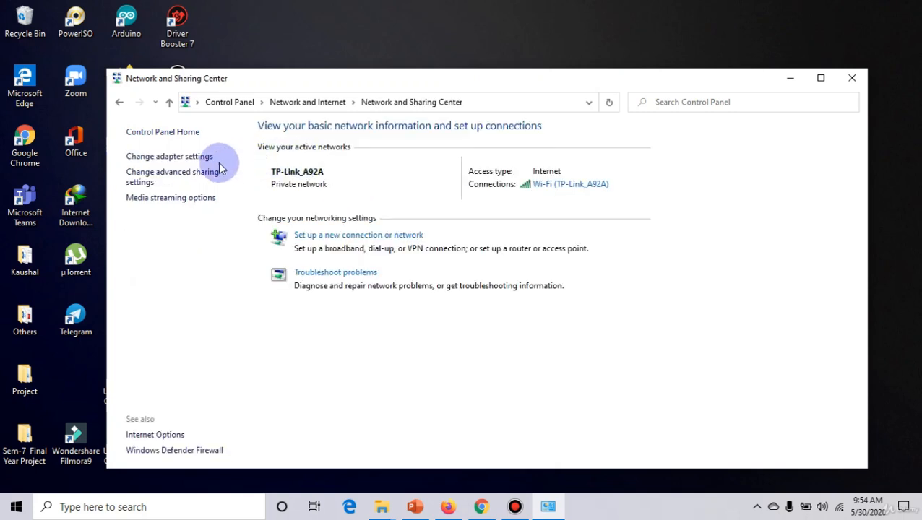
click(192, 157)
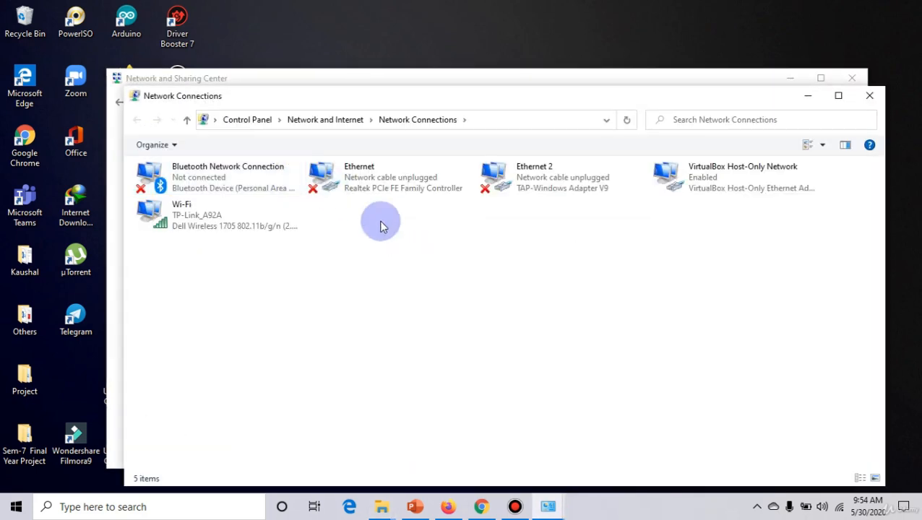
Check the restored physical address in the Wi-Fi connection's status details, then close both dialogs
click(264, 227)
right_click(264, 226)
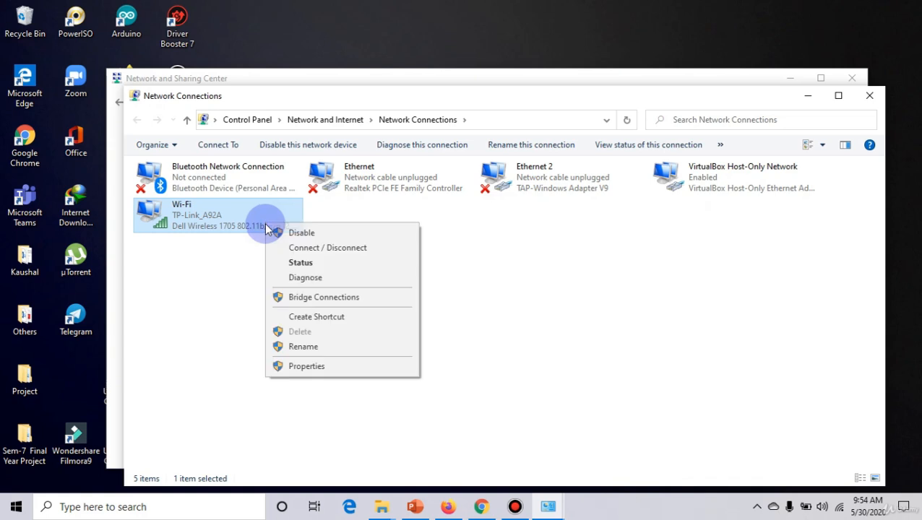
click(293, 263)
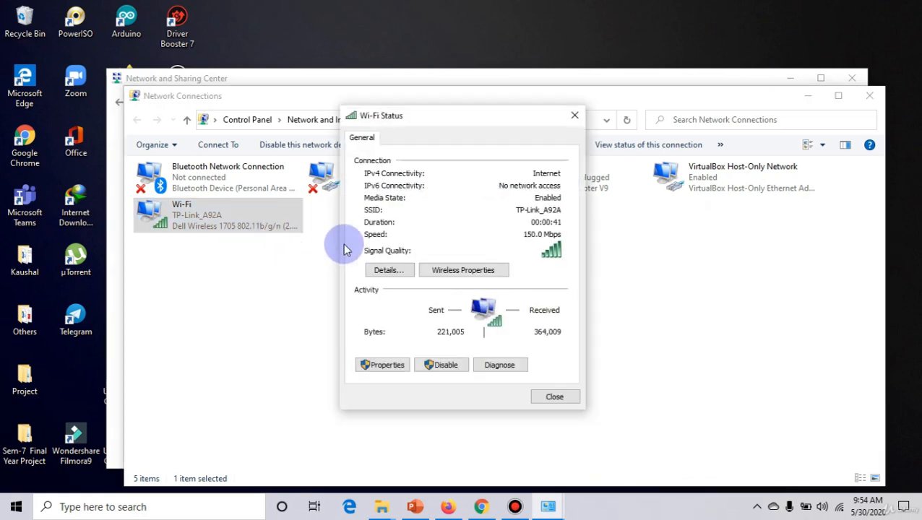
click(377, 270)
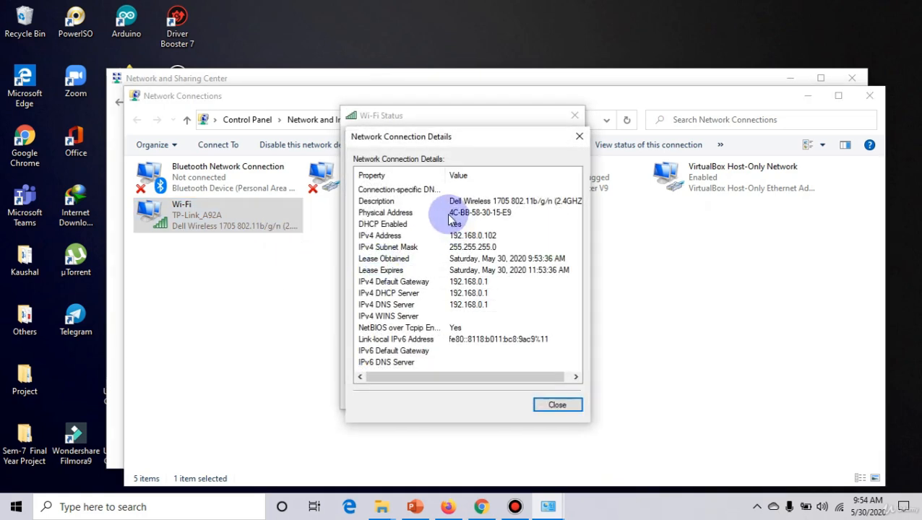
click(450, 215)
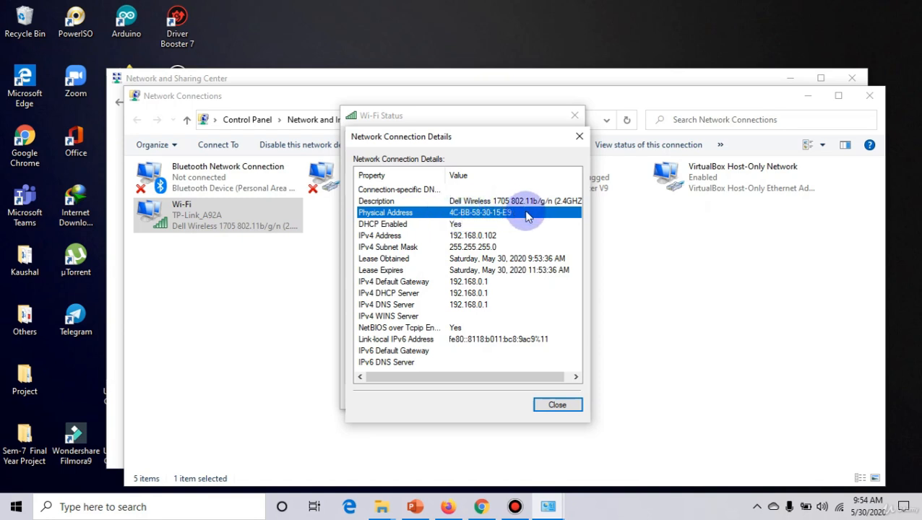
click(581, 138)
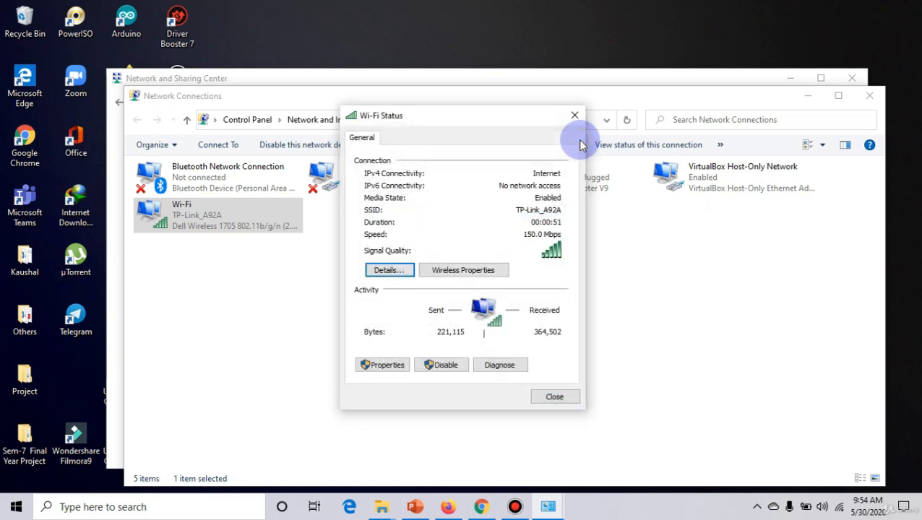
click(573, 114)
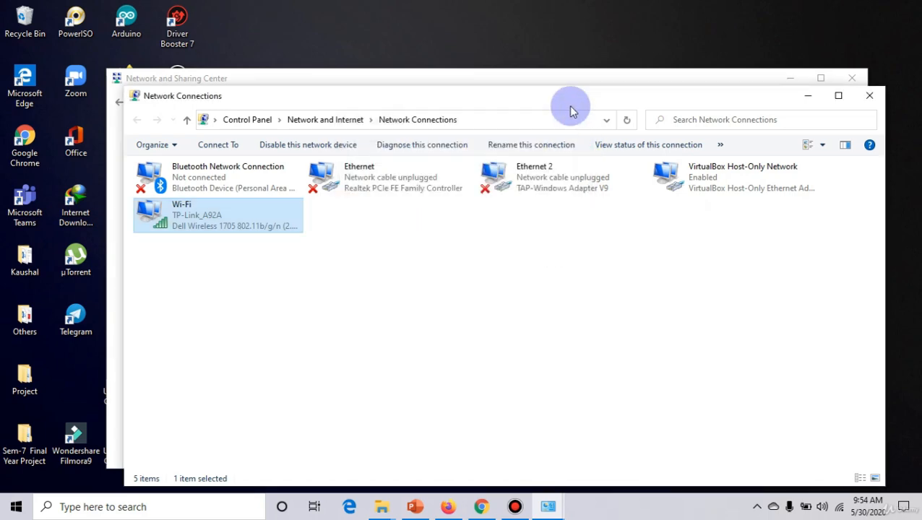
click(515, 506)
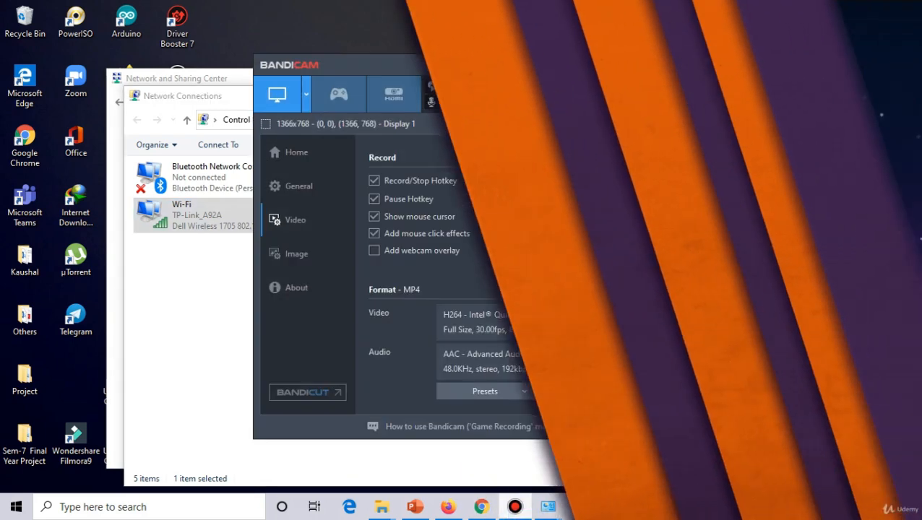